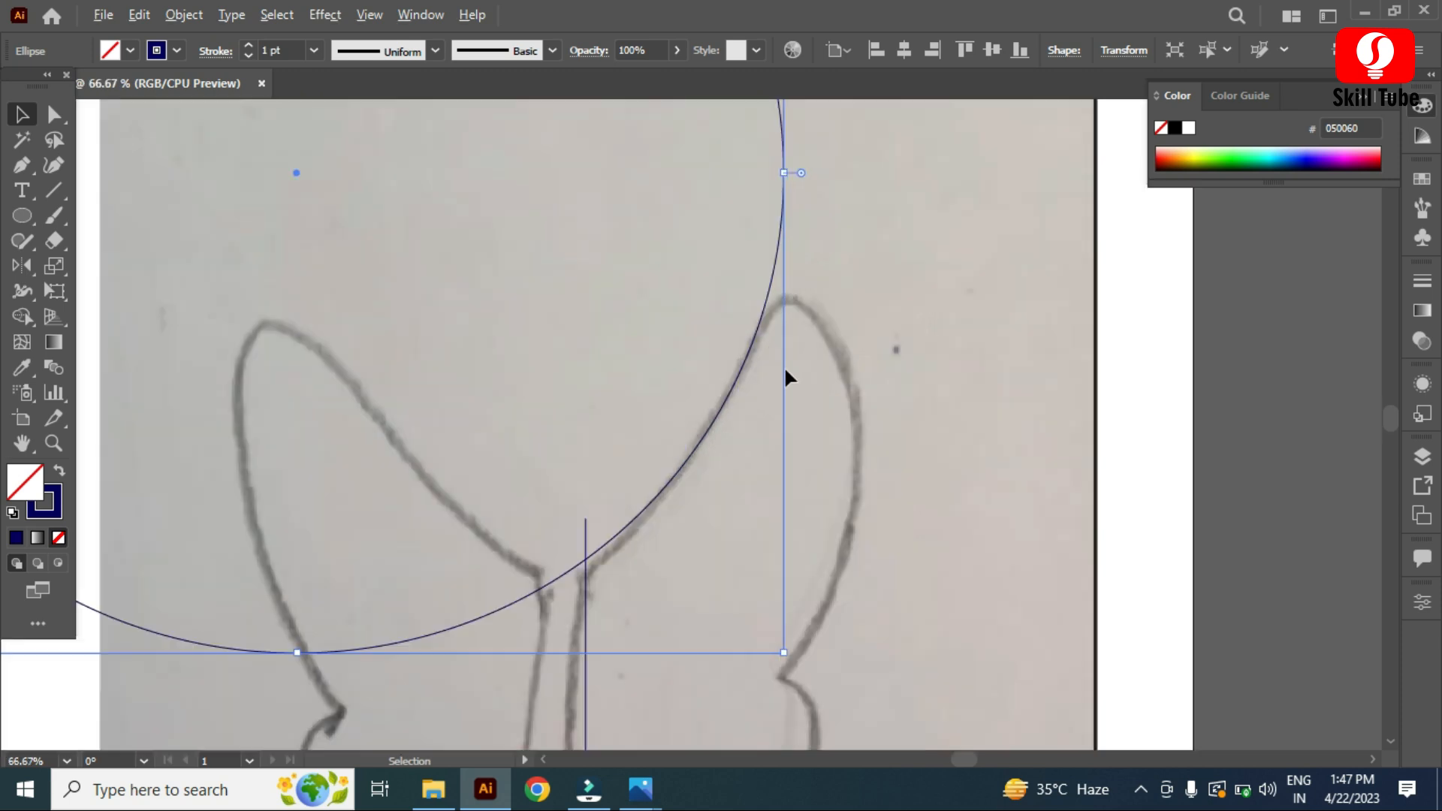
Step: Nudge the large circle and draw a small circle fitted to the top tip of the right wing sketch
{"action": "left_click_drag", "start_coordinate": [597, 551], "coordinate": [597, 563]}
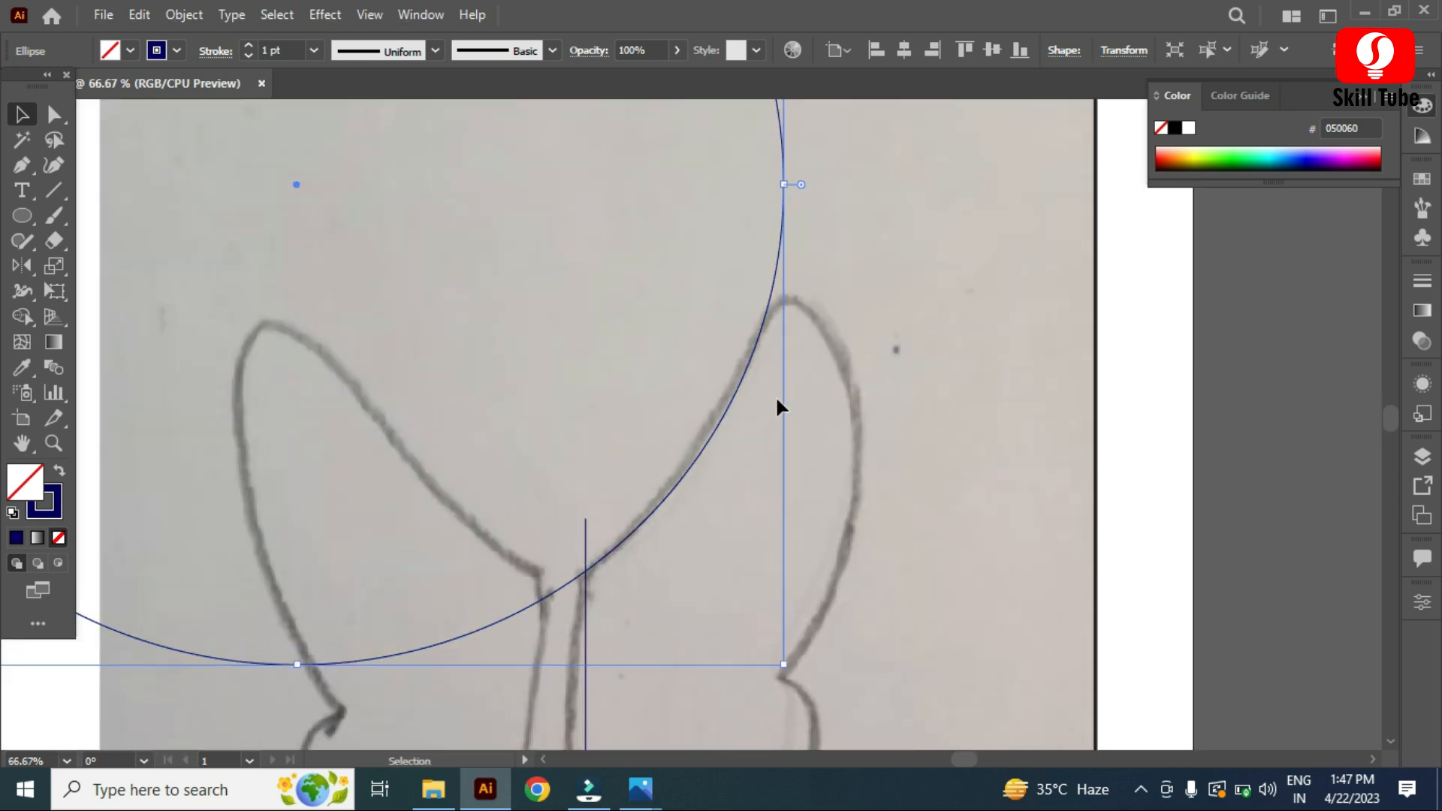
{"action": "left_click", "coordinate": [17, 217]}
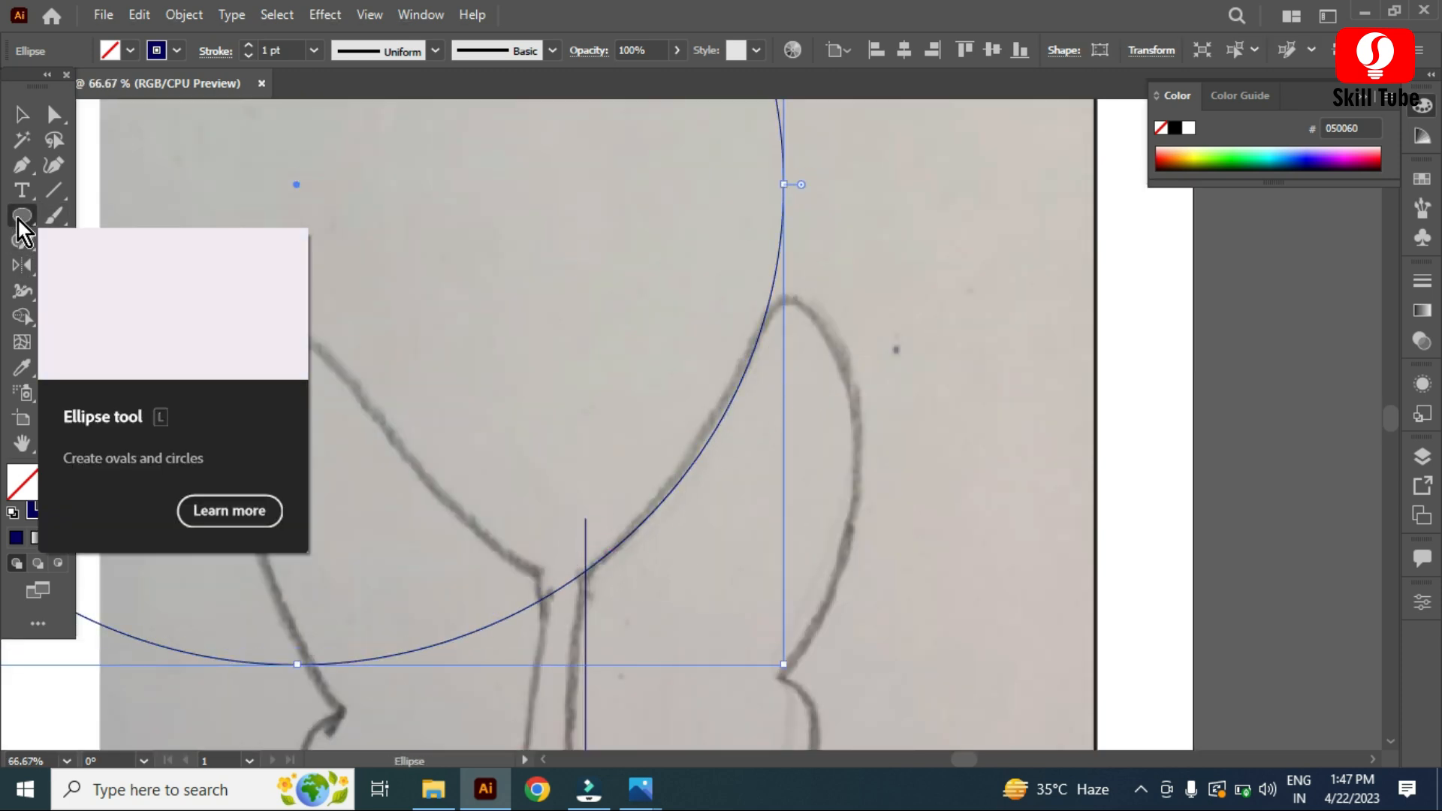
{"action": "mouse_move", "coordinate": [775, 318]}
{"action": "left_mouse_down"}
{"action": "mouse_move", "coordinate": [827, 413]}
{"action": "mouse_move", "coordinate": [819, 395]}
{"action": "mouse_move", "coordinate": [855, 397]}
{"action": "mouse_move", "coordinate": [821, 381]}
{"action": "left_mouse_up"}
{"action": "left_click", "coordinate": [21, 114]}
{"action": "scroll", "coordinate": [800, 323], "scroll_direction": "up", "scroll_amount": 4}
{"action": "left_click_drag", "start_coordinate": [929, 669], "coordinate": [885, 628]}
{"action": "left_click_drag", "start_coordinate": [832, 584], "coordinate": [864, 559]}
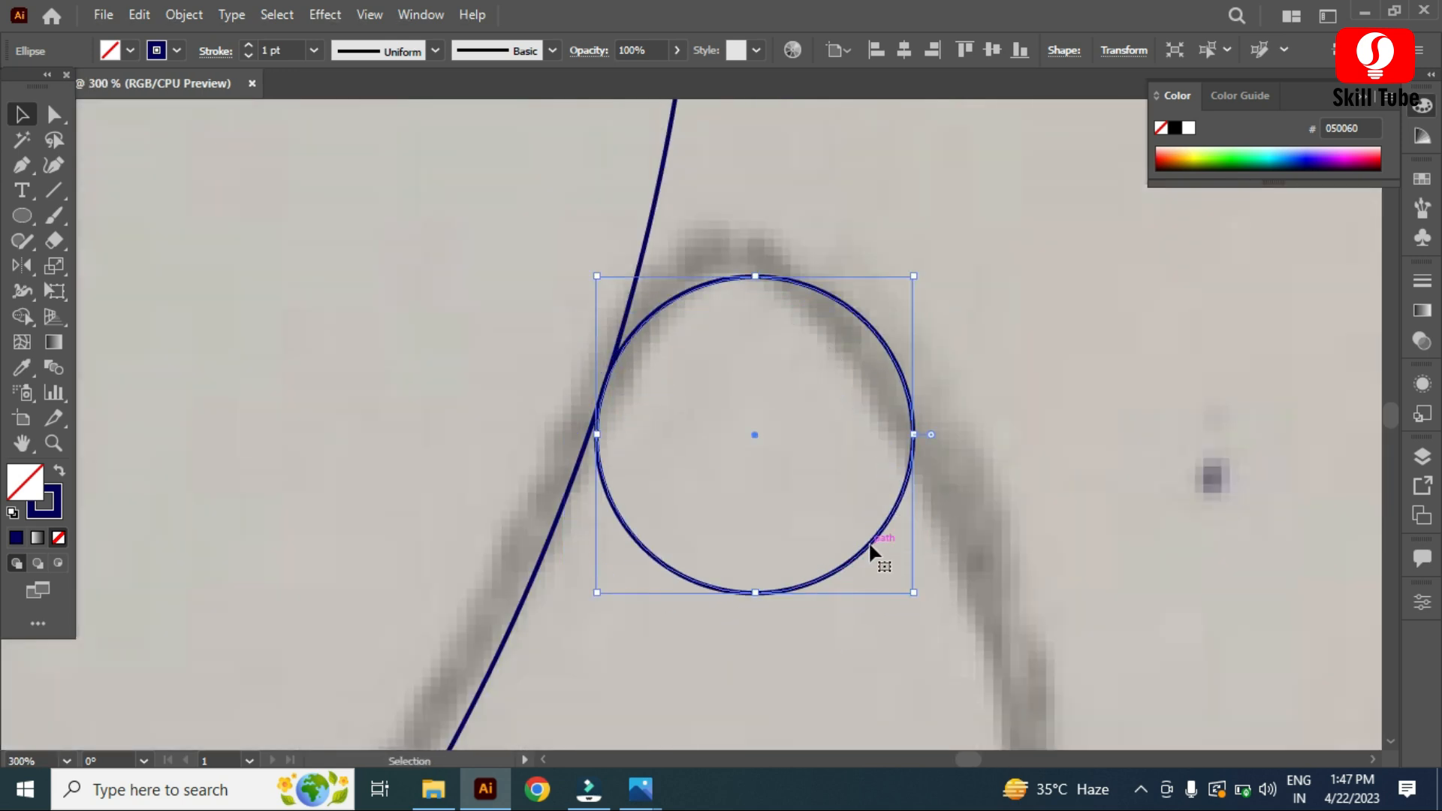
Step: Add a second large circle fitted to the right wing's outer edge so it meets the tip circle
{"action": "key", "text": "ctrl+y"}
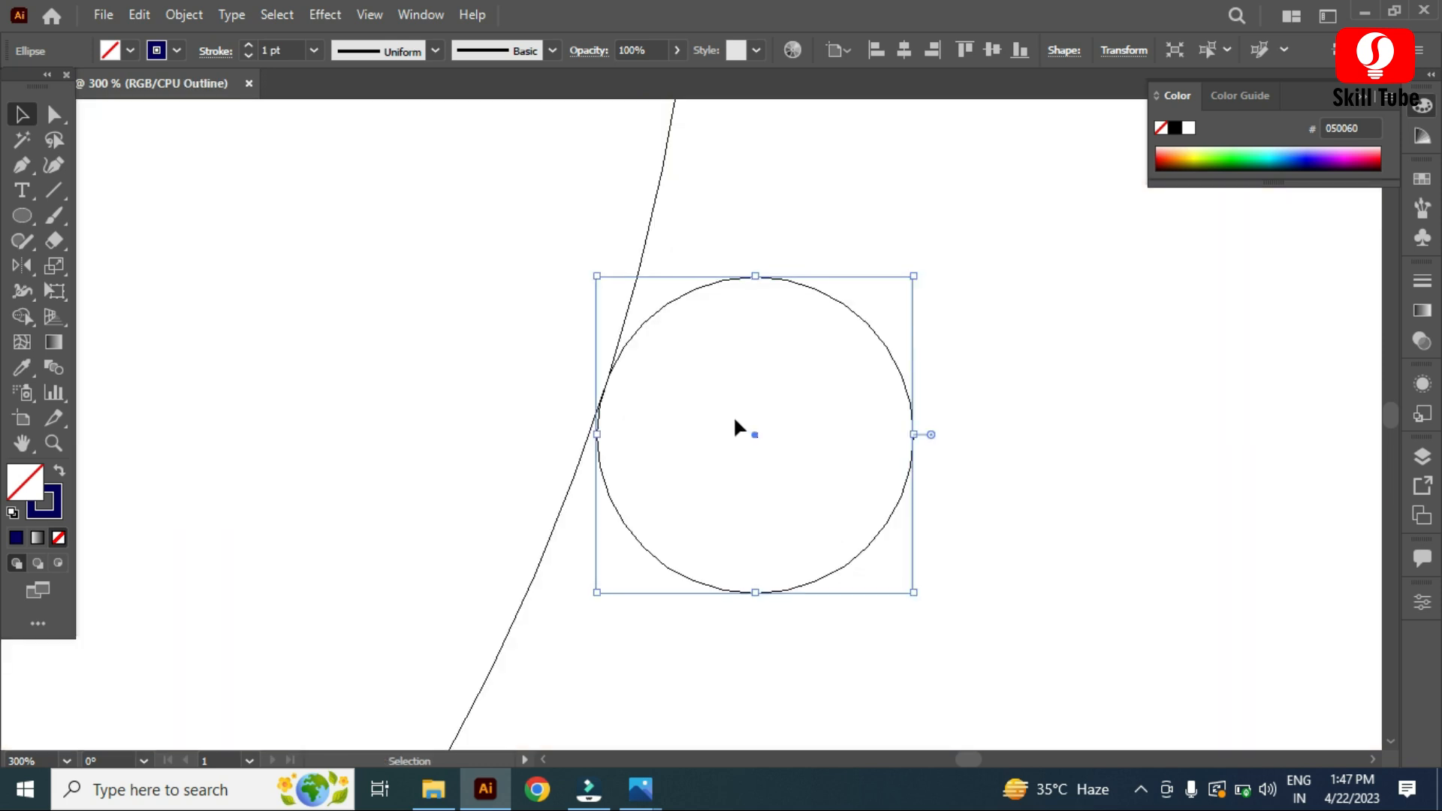
{"action": "left_click", "coordinate": [377, 16]}
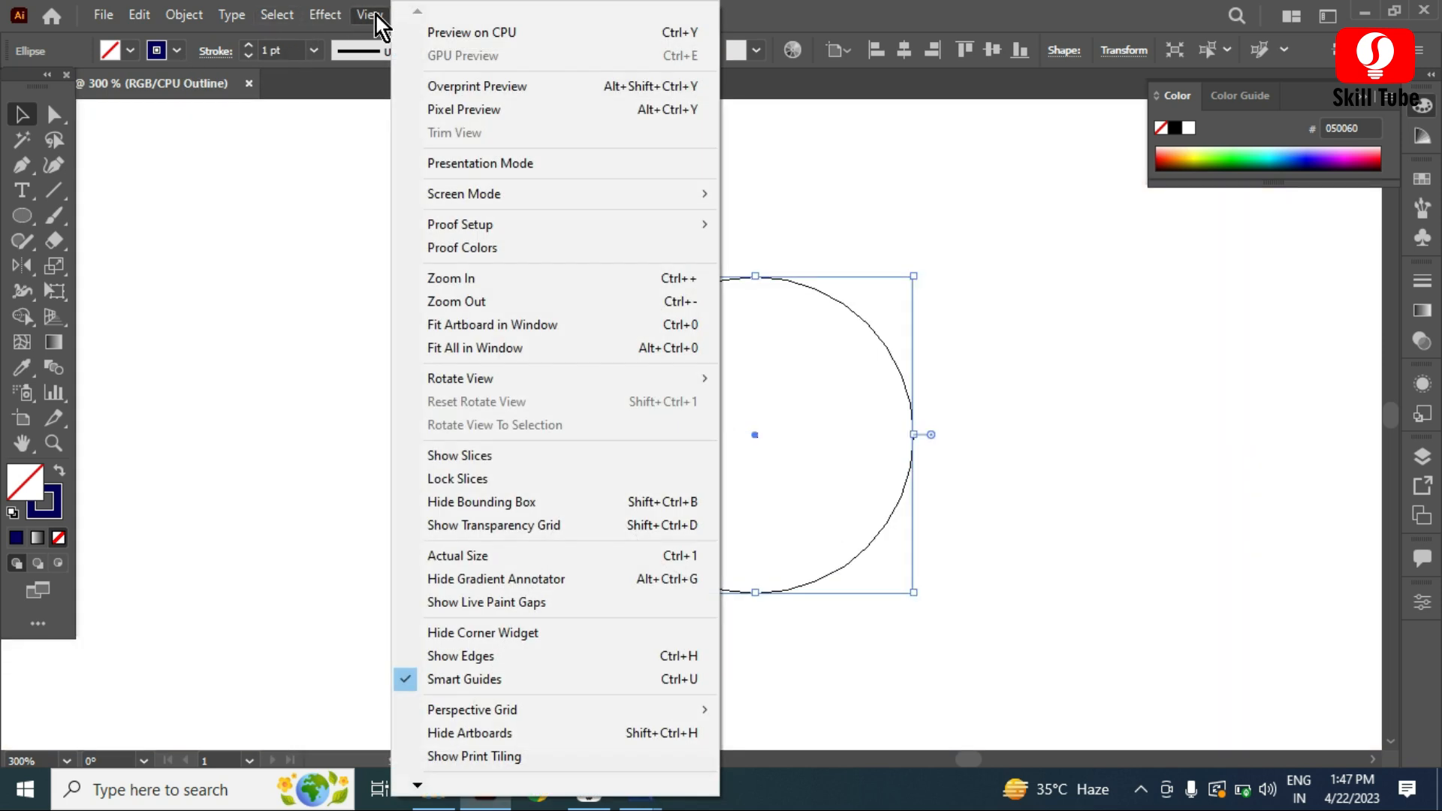
{"action": "left_click", "coordinate": [970, 492]}
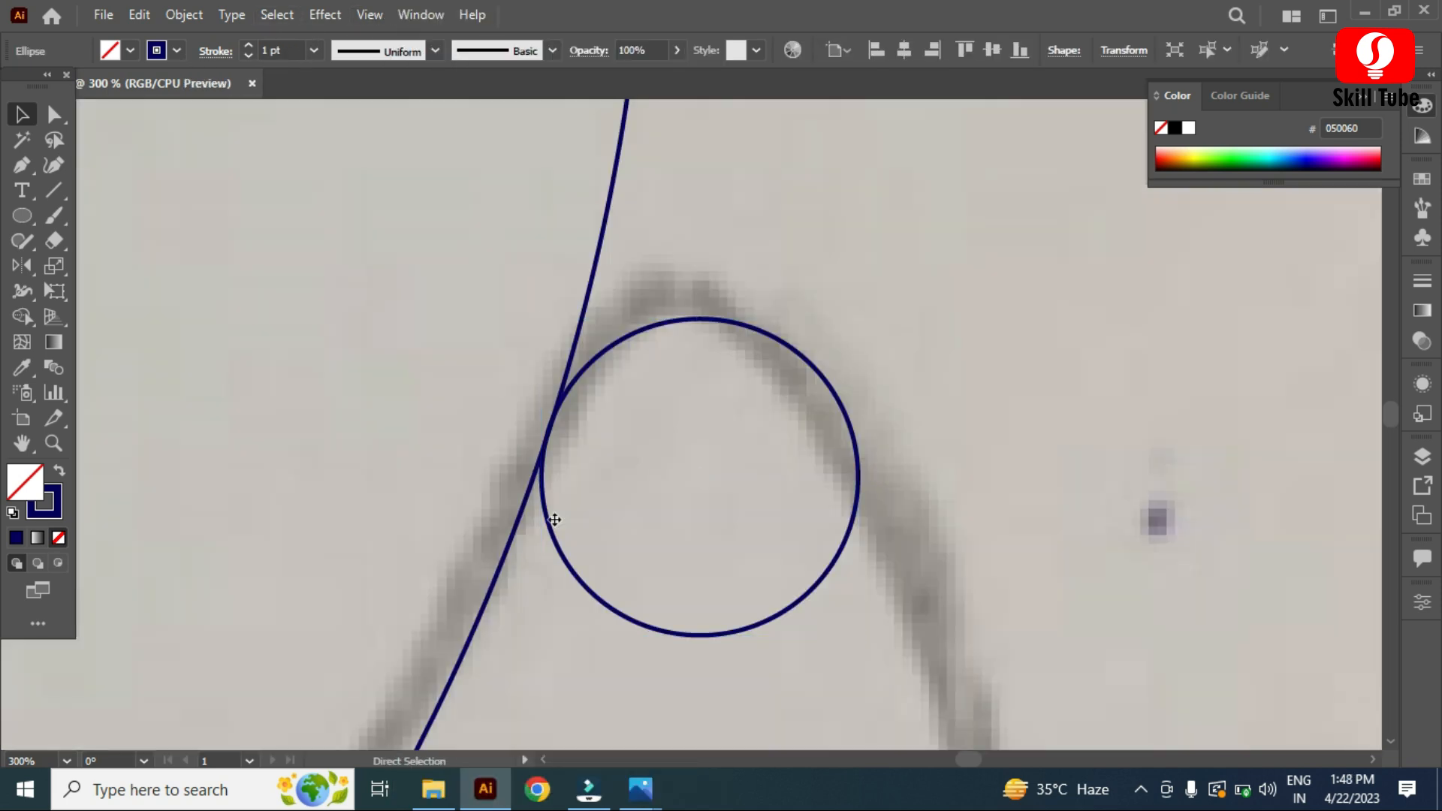
{"action": "left_click", "coordinate": [554, 519]}
{"action": "scroll", "coordinate": [795, 422], "scroll_direction": "down", "scroll_amount": 5}
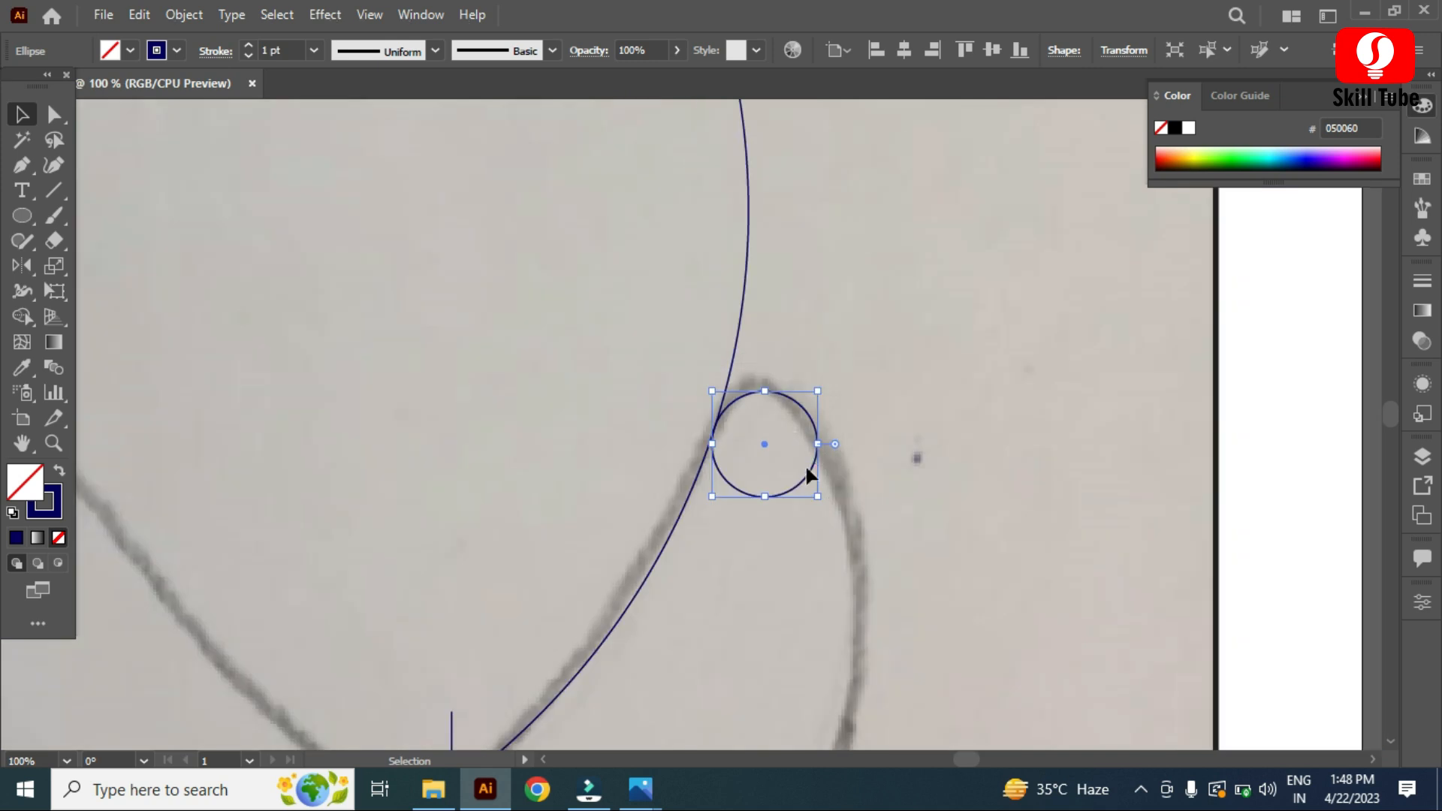
{"action": "left_click_drag", "start_coordinate": [769, 378], "coordinate": [835, 567]}
{"action": "mouse_move", "coordinate": [810, 378]}
{"action": "left_mouse_down"}
{"action": "mouse_move", "coordinate": [837, 483]}
{"action": "mouse_move", "coordinate": [818, 406]}
{"action": "left_mouse_up"}
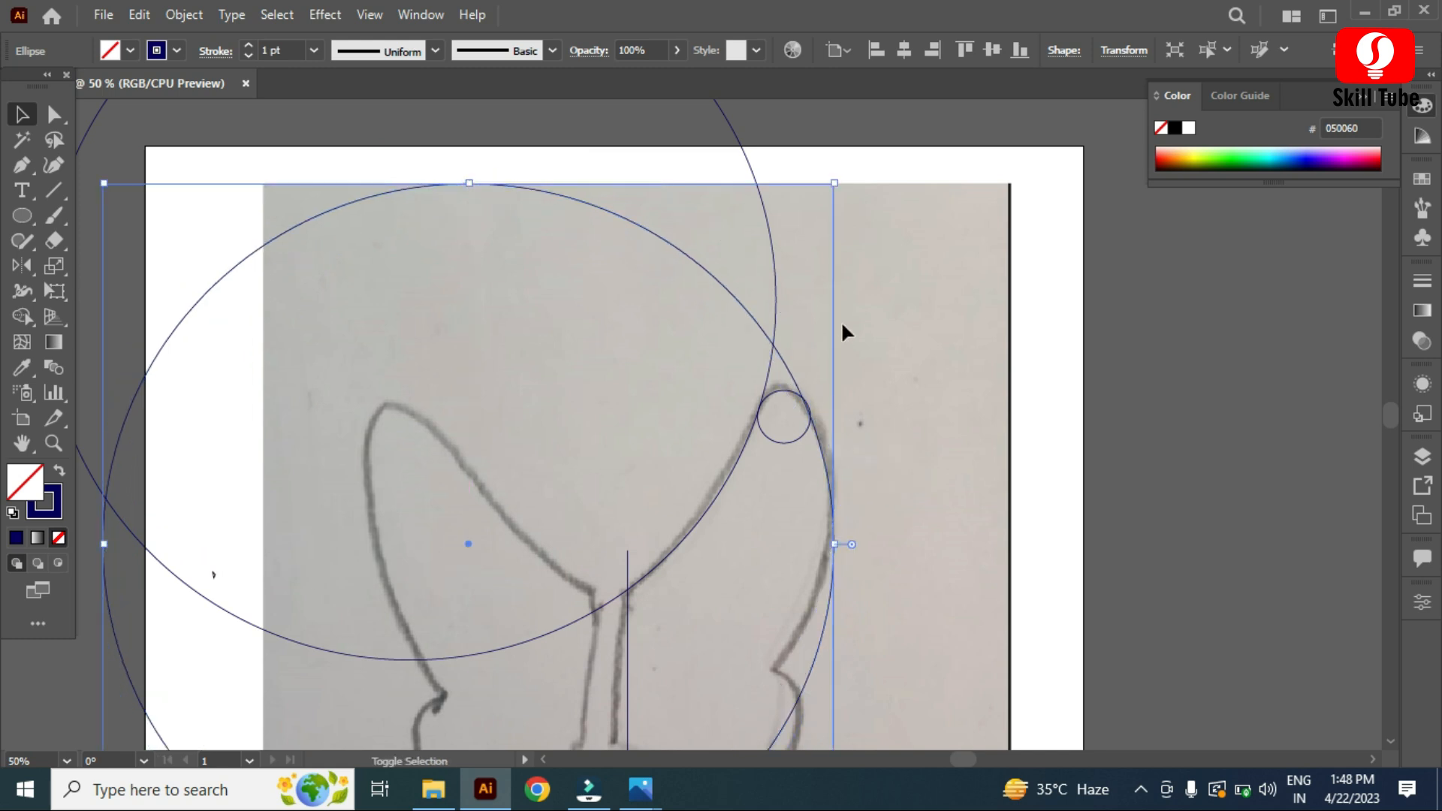
{"action": "left_click_drag", "start_coordinate": [830, 177], "coordinate": [768, 526]}
{"action": "left_click_drag", "start_coordinate": [554, 242], "coordinate": [554, 253]}
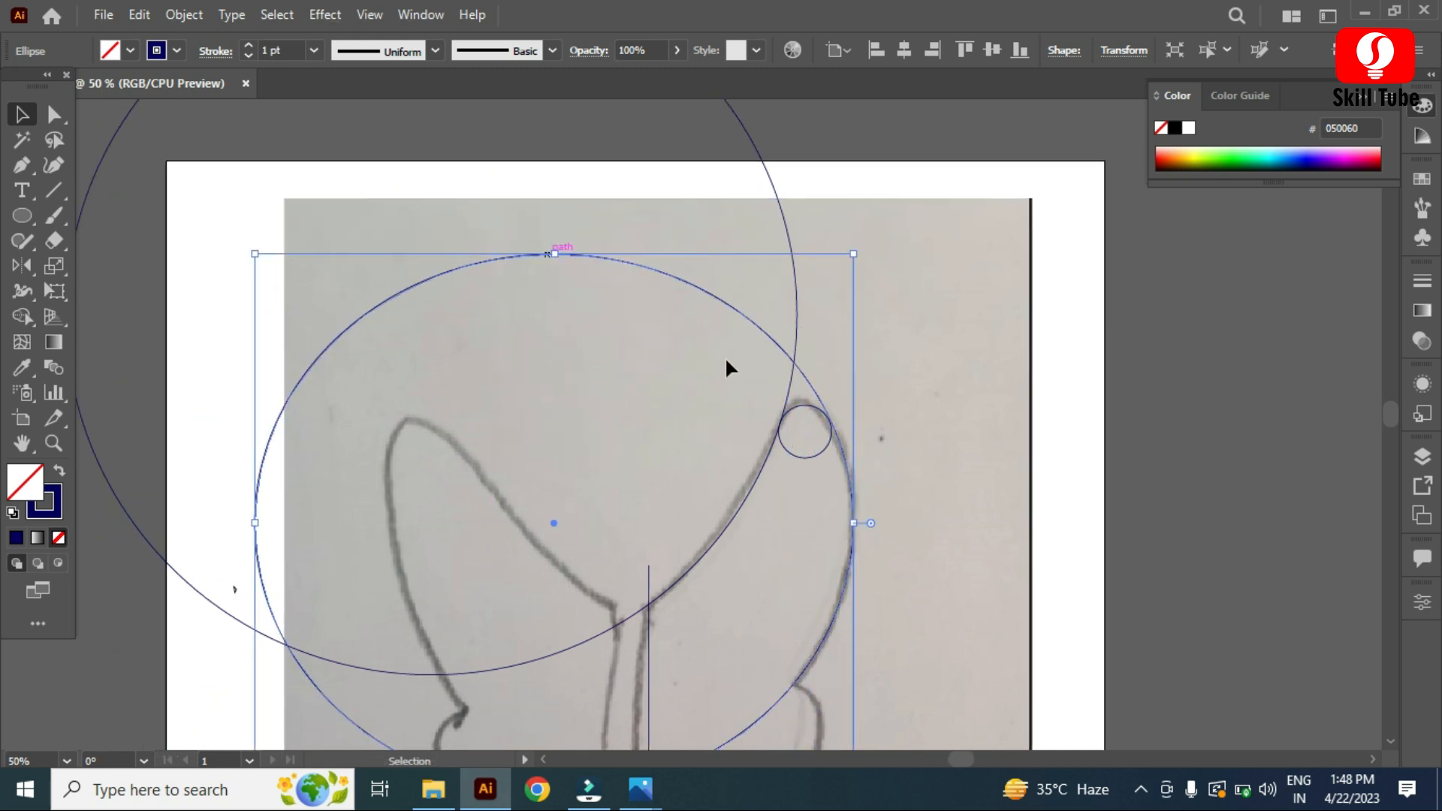
{"action": "scroll", "coordinate": [852, 462], "scroll_direction": "up", "scroll_amount": 3}
{"action": "left_click_drag", "start_coordinate": [854, 642], "coordinate": [854, 612]}
Step: Duplicate the small circle down to the notch in the right wing's outer edge
{"action": "key", "text": "ctrl+y"}
{"action": "scroll", "coordinate": [841, 661], "scroll_direction": "up", "scroll_amount": 1}
{"action": "scroll", "coordinate": [900, 553], "scroll_direction": "down", "scroll_amount": 2}
{"action": "key", "text": "ctrl+y"}
{"action": "scroll", "coordinate": [901, 553], "scroll_direction": "down", "scroll_amount": 3}
{"action": "scroll", "coordinate": [939, 474], "scroll_direction": "down", "scroll_amount": 1}
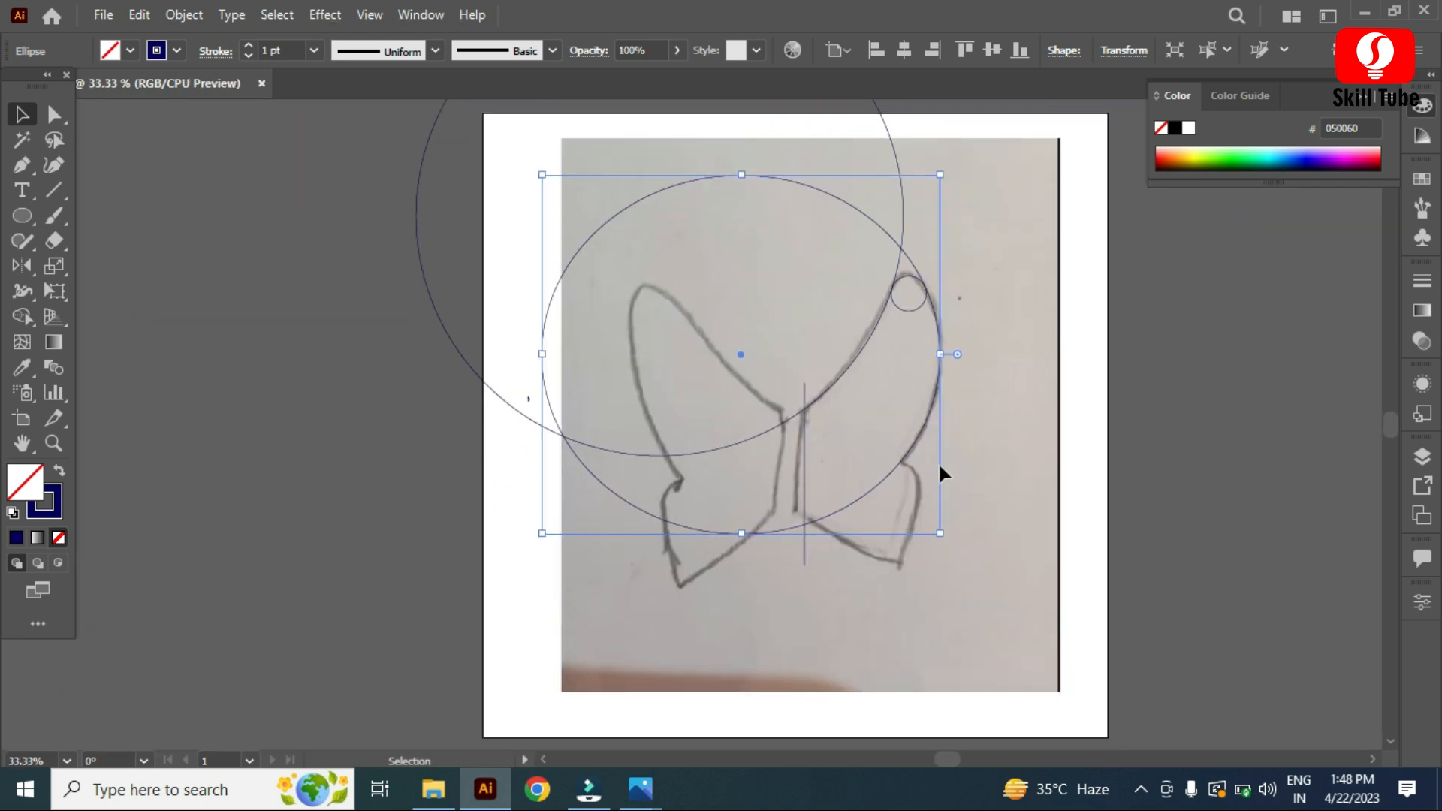
{"action": "scroll", "coordinate": [863, 483], "scroll_direction": "up", "scroll_amount": 2}
{"action": "left_click_drag", "start_coordinate": [864, 157], "coordinate": [846, 528]}
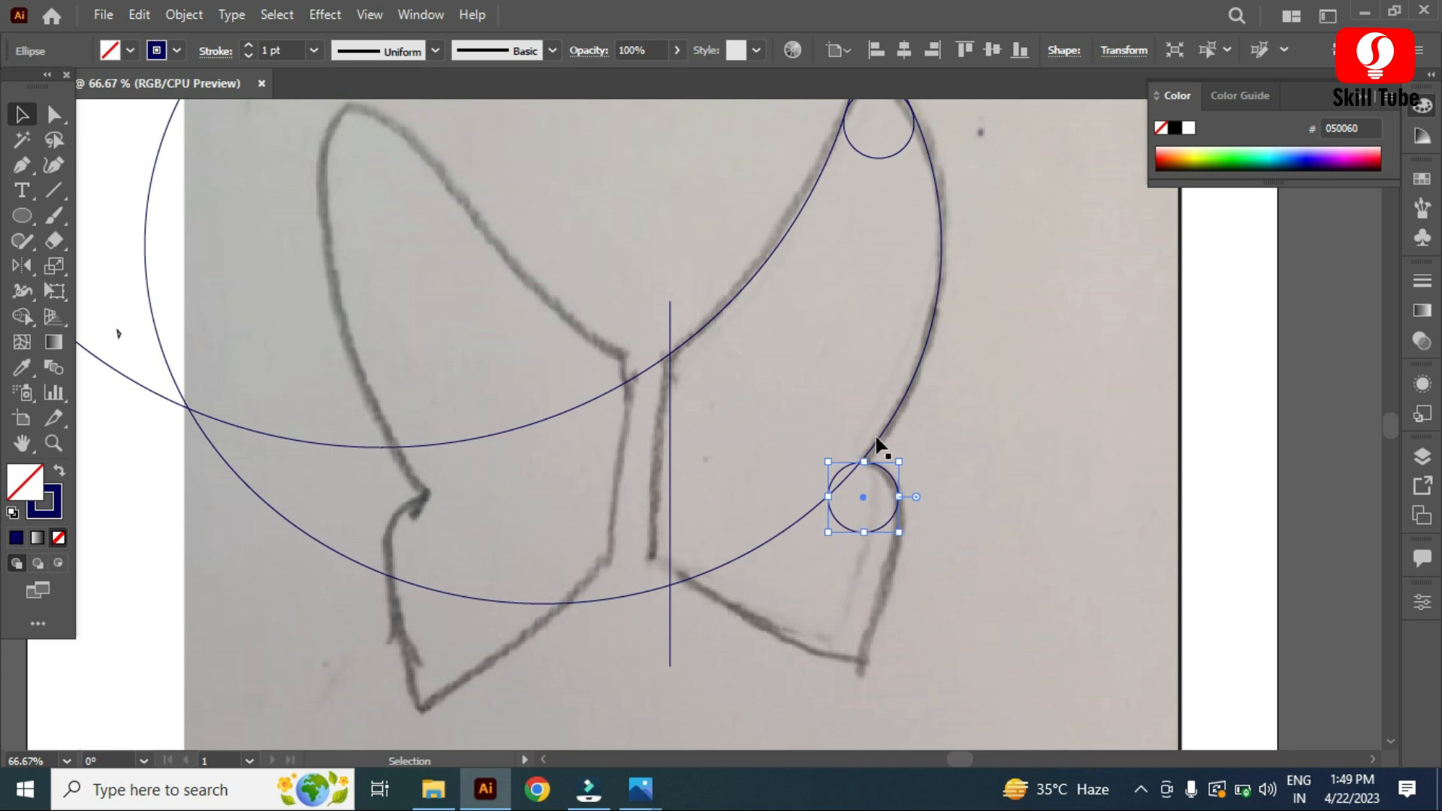
Step: Duplicate a large circle downward and fit it to the lower wing's outer edge beside the notch circle
{"action": "left_click_drag", "start_coordinate": [904, 403], "coordinate": [864, 684]}
{"action": "scroll", "coordinate": [901, 624], "scroll_direction": "down", "scroll_amount": 3}
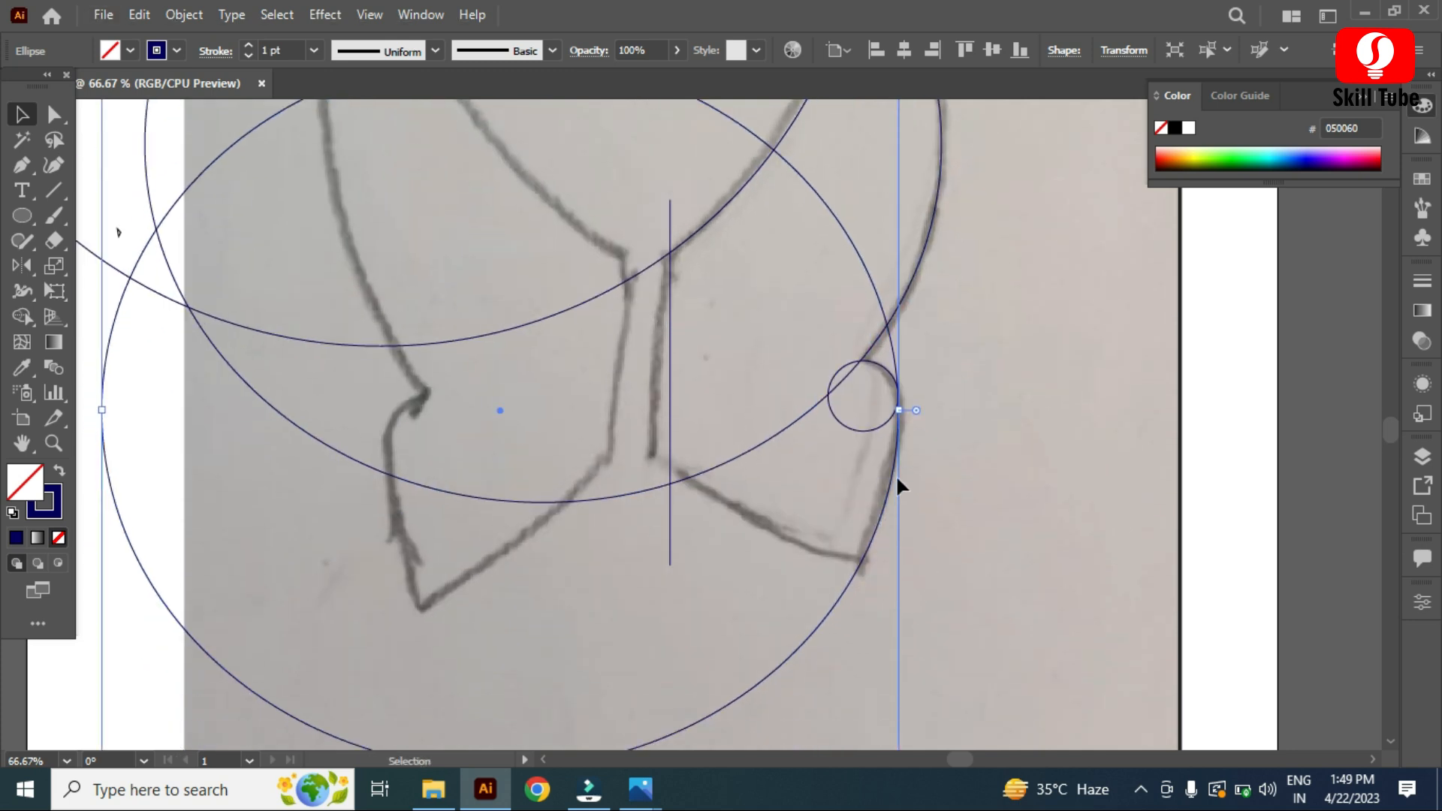
{"action": "scroll", "coordinate": [904, 404], "scroll_direction": "up", "scroll_amount": 4}
{"action": "key", "text": "ctrl+y"}
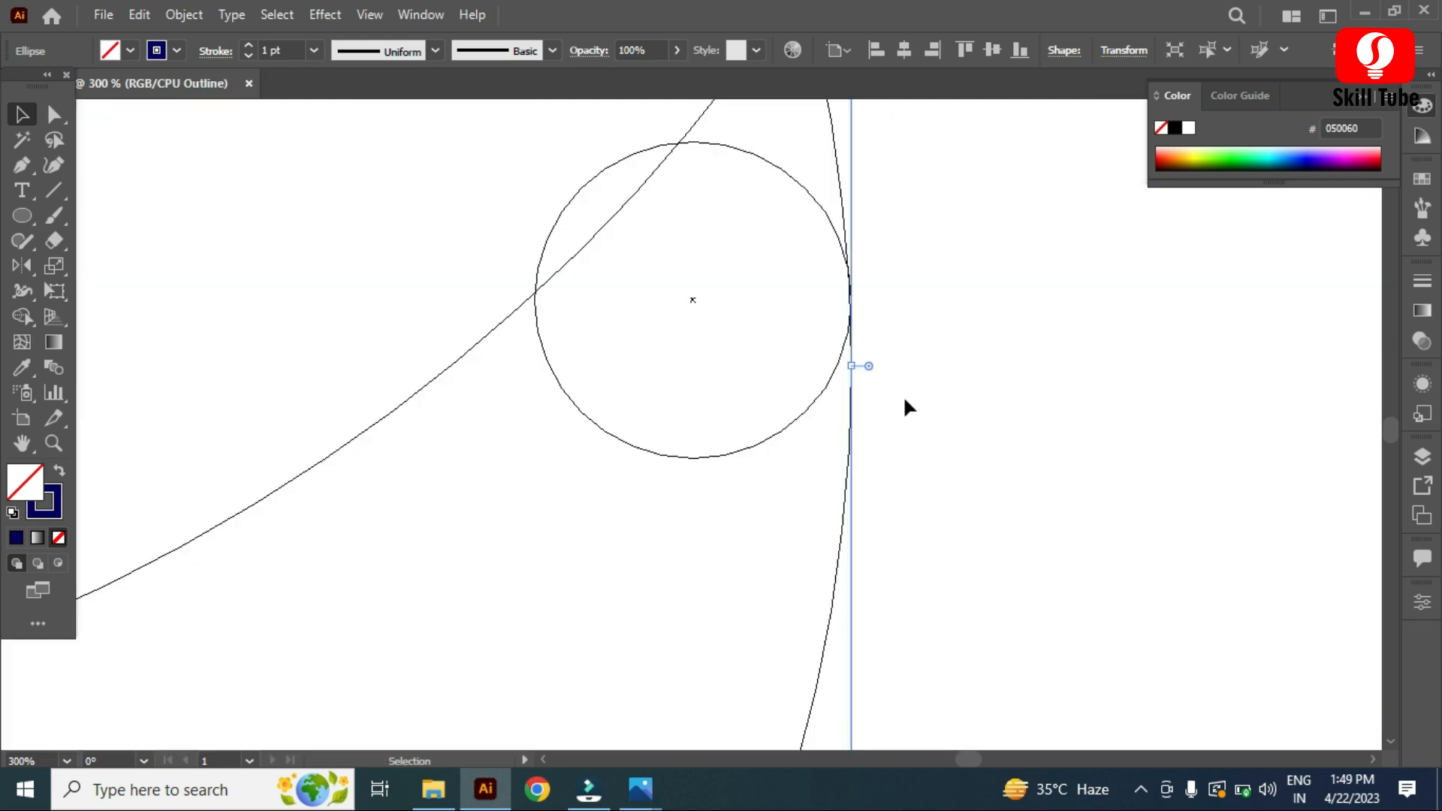
{"action": "key", "text": "ctrl+y"}
{"action": "scroll", "coordinate": [904, 400], "scroll_direction": "down", "scroll_amount": 6}
{"action": "left_click_drag", "start_coordinate": [855, 513], "coordinate": [998, 402]}
{"action": "key", "text": "ctrl+z"}
{"action": "left_click_drag", "start_coordinate": [870, 499], "coordinate": [980, 413]}
Step: Add another large circle following the lower wing's bottom edge
{"action": "scroll", "coordinate": [894, 458], "scroll_direction": "up", "scroll_amount": 3}
{"action": "left_click", "coordinate": [720, 502]}
{"action": "left_click_drag", "start_coordinate": [798, 499], "coordinate": [1130, 484]}
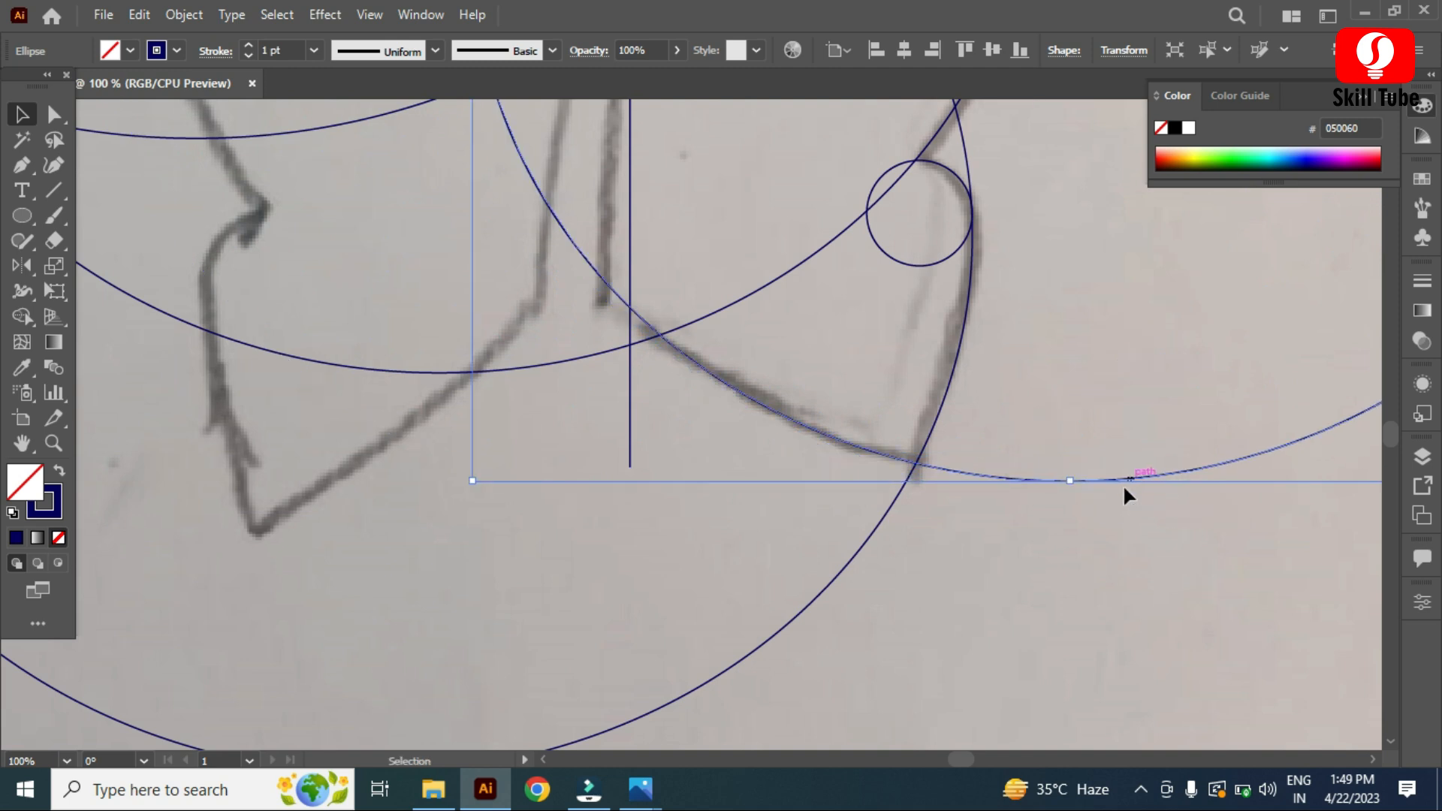
{"action": "scroll", "coordinate": [1089, 578], "scroll_direction": "down", "scroll_amount": 2}
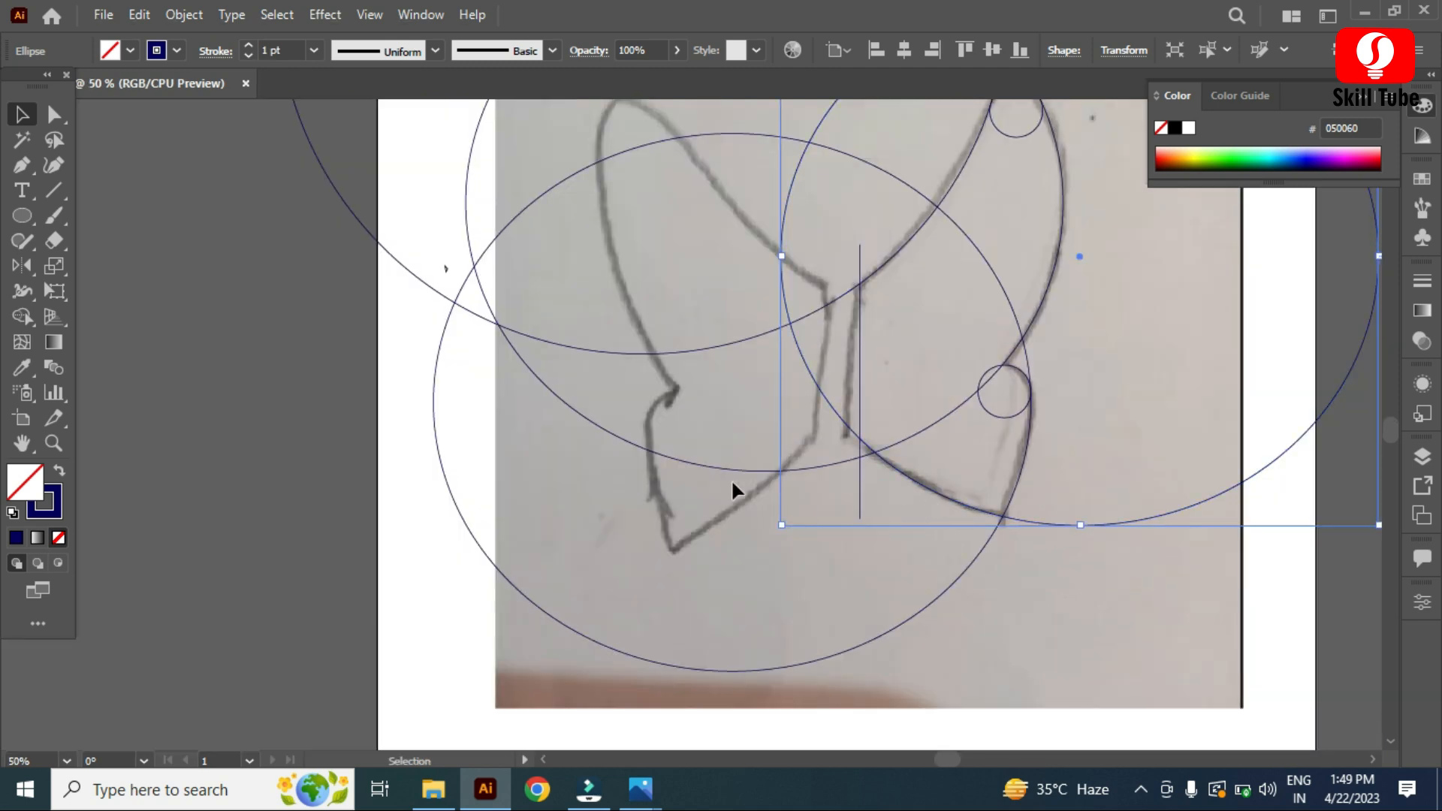
{"action": "scroll", "coordinate": [1058, 481], "scroll_direction": "down", "scroll_amount": 2}
{"action": "scroll", "coordinate": [917, 563], "scroll_direction": "up", "scroll_amount": 2}
{"action": "scroll", "coordinate": [413, 457], "scroll_direction": "down", "scroll_amount": 2}
{"action": "left_click", "coordinate": [407, 450]}
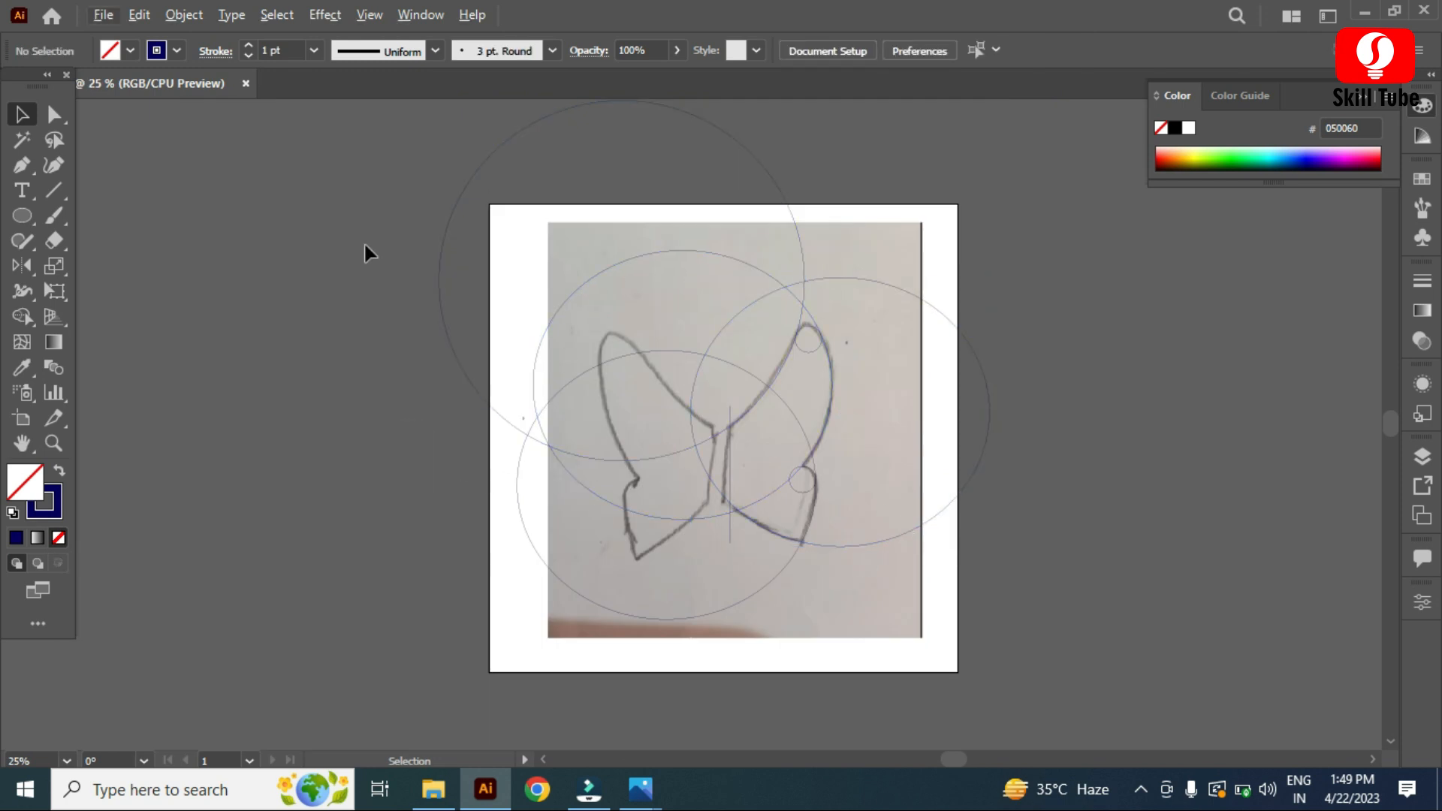
{"action": "left_click_drag", "start_coordinate": [1003, 630], "coordinate": [1030, 619]}
{"action": "scroll", "coordinate": [948, 458], "scroll_direction": "up", "scroll_amount": 3}
{"action": "scroll", "coordinate": [1049, 507], "scroll_direction": "down", "scroll_amount": 1}
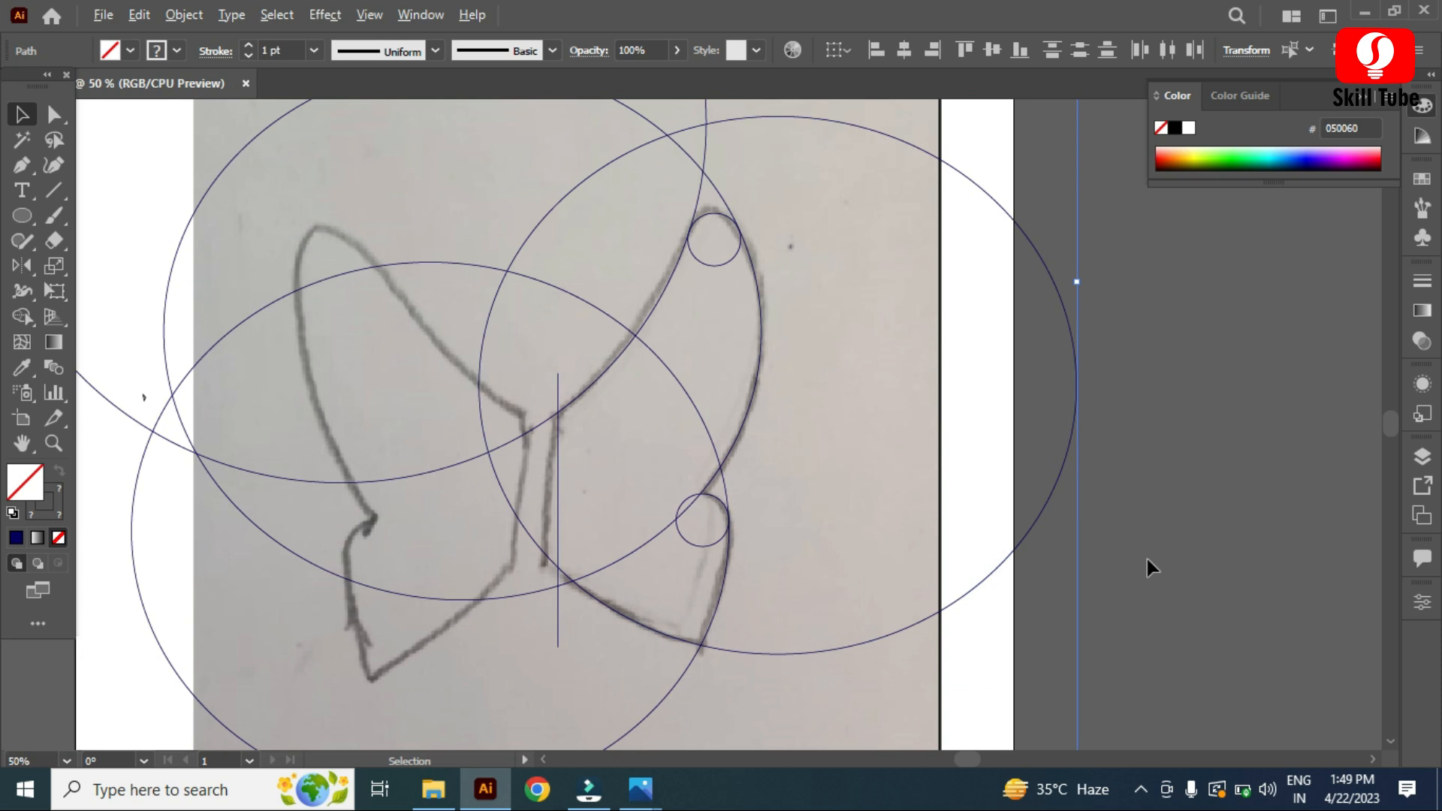
Step: With the Shape Builder tool, delete the circle regions lying outside the right wing outline
{"action": "left_click", "coordinate": [23, 318]}
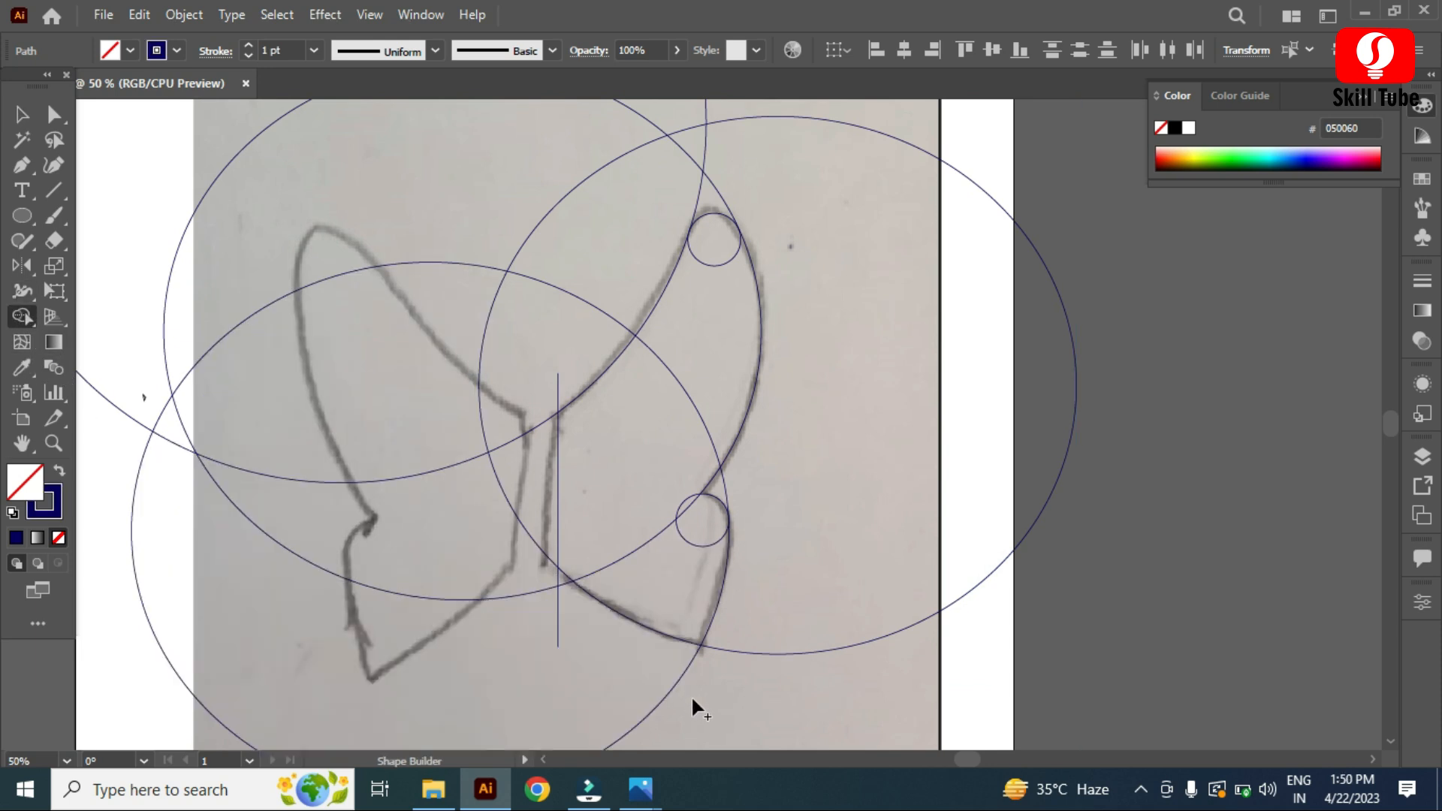
{"action": "mouse_move", "coordinate": [692, 694]}
{"action": "left_mouse_down"}
{"action": "mouse_move", "coordinate": [592, 668]}
{"action": "mouse_move", "coordinate": [553, 589]}
{"action": "mouse_move", "coordinate": [458, 541]}
{"action": "mouse_move", "coordinate": [511, 449]}
{"action": "mouse_move", "coordinate": [291, 351]}
{"action": "mouse_move", "coordinate": [243, 260]}
{"action": "mouse_move", "coordinate": [171, 410]}
{"action": "left_mouse_up"}
{"action": "mouse_move", "coordinate": [424, 256]}
{"action": "left_mouse_down"}
{"action": "mouse_move", "coordinate": [477, 218]}
{"action": "mouse_move", "coordinate": [607, 248]}
{"action": "left_mouse_up"}
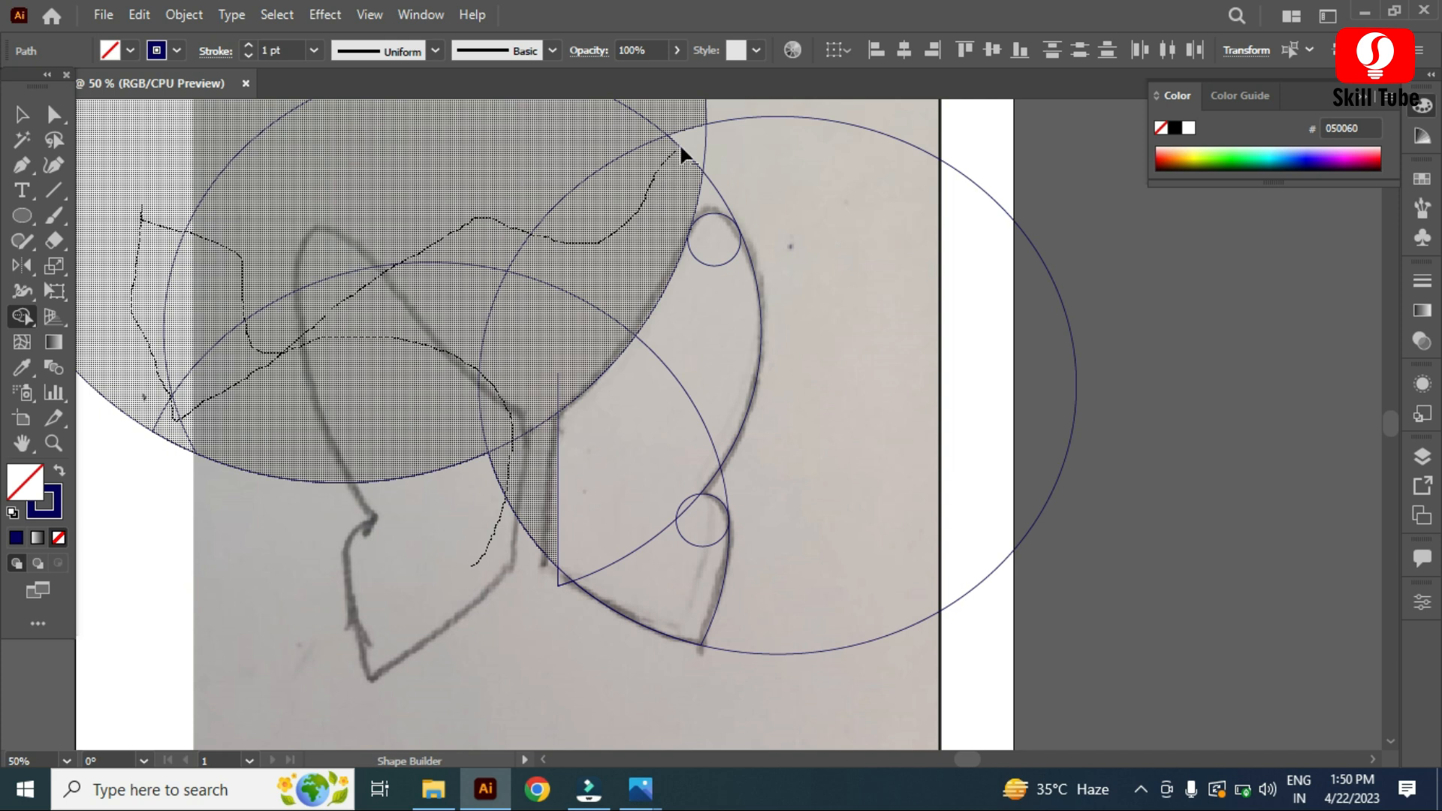
{"action": "mouse_move", "coordinate": [709, 174]}
{"action": "left_mouse_down"}
{"action": "mouse_move", "coordinate": [711, 197]}
{"action": "mouse_move", "coordinate": [739, 184]}
{"action": "left_mouse_up"}
{"action": "left_click_drag", "start_coordinate": [873, 289], "coordinate": [726, 130]}
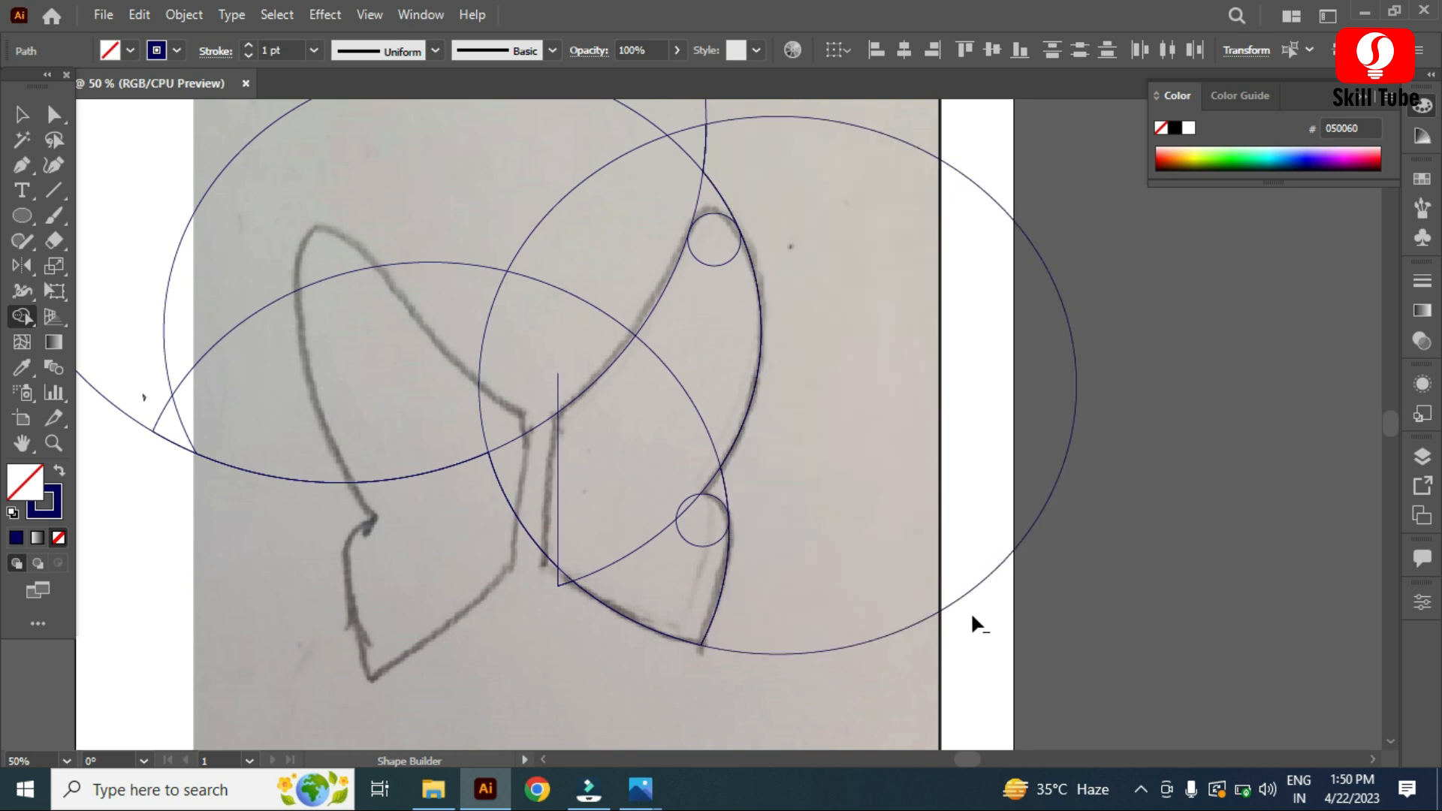
{"action": "mouse_move", "coordinate": [895, 638]}
{"action": "left_mouse_down"}
{"action": "mouse_move", "coordinate": [818, 180]}
{"action": "mouse_move", "coordinate": [705, 315]}
{"action": "mouse_move", "coordinate": [628, 371]}
{"action": "mouse_move", "coordinate": [583, 486]}
{"action": "mouse_move", "coordinate": [398, 612]}
{"action": "mouse_move", "coordinate": [410, 505]}
{"action": "left_mouse_up"}
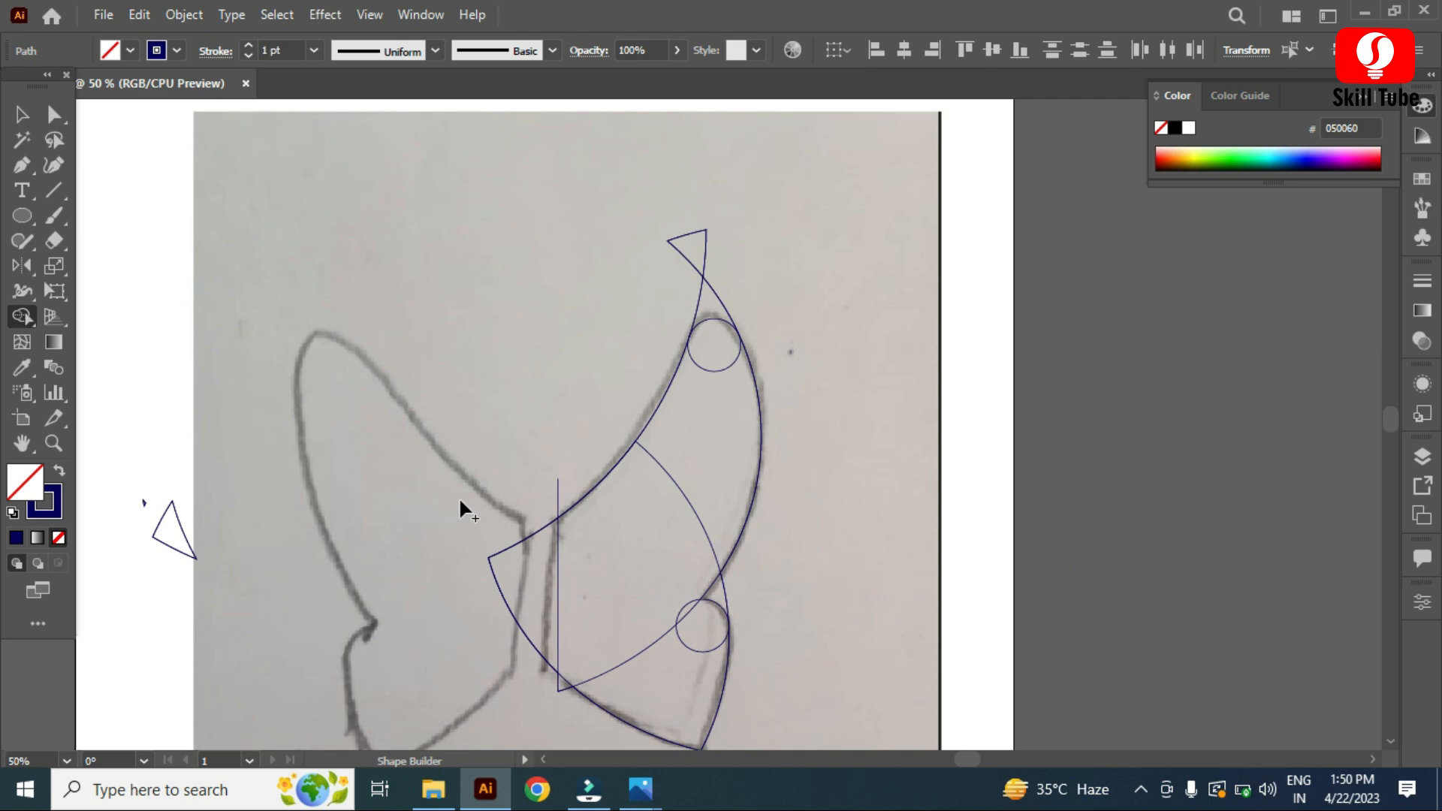
{"action": "left_click_drag", "start_coordinate": [511, 531], "coordinate": [417, 583]}
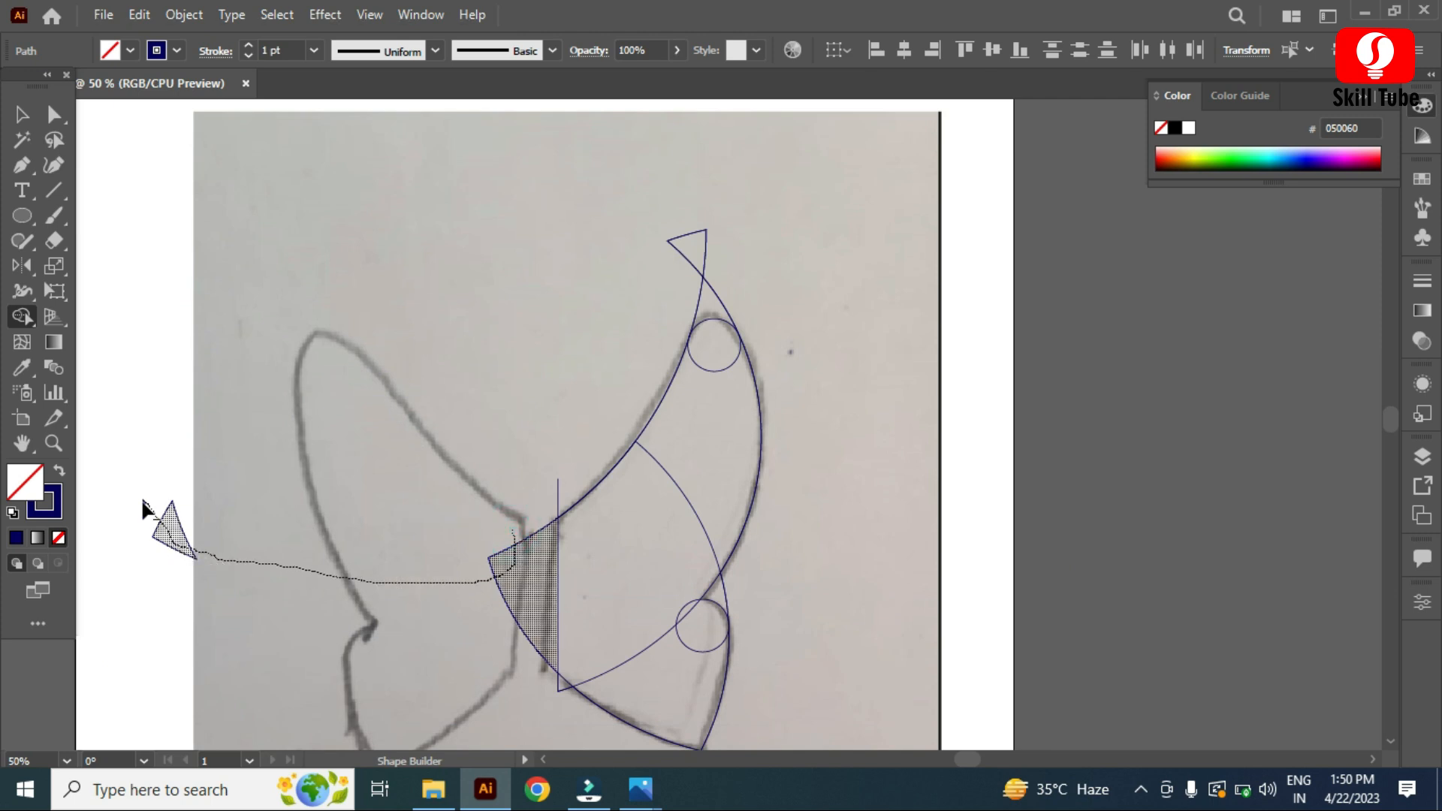
{"action": "left_click_drag", "start_coordinate": [143, 501], "coordinate": [145, 504]}
Step: Remove the pointed sliver above the tip circle with the Shape Builder tool
{"action": "scroll", "coordinate": [560, 556], "scroll_direction": "down", "scroll_amount": 3}
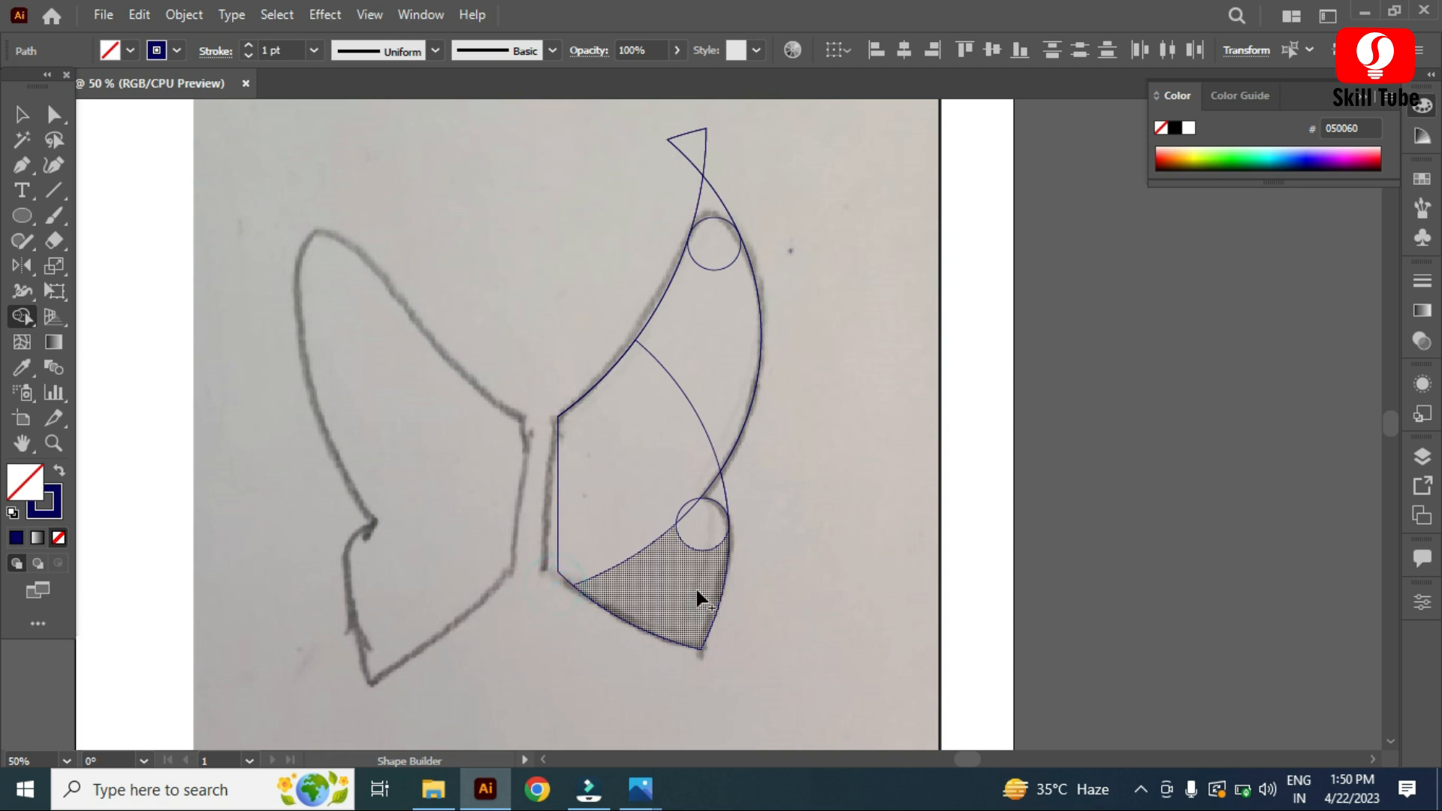
{"action": "scroll", "coordinate": [710, 451], "scroll_direction": "down", "scroll_amount": 1}
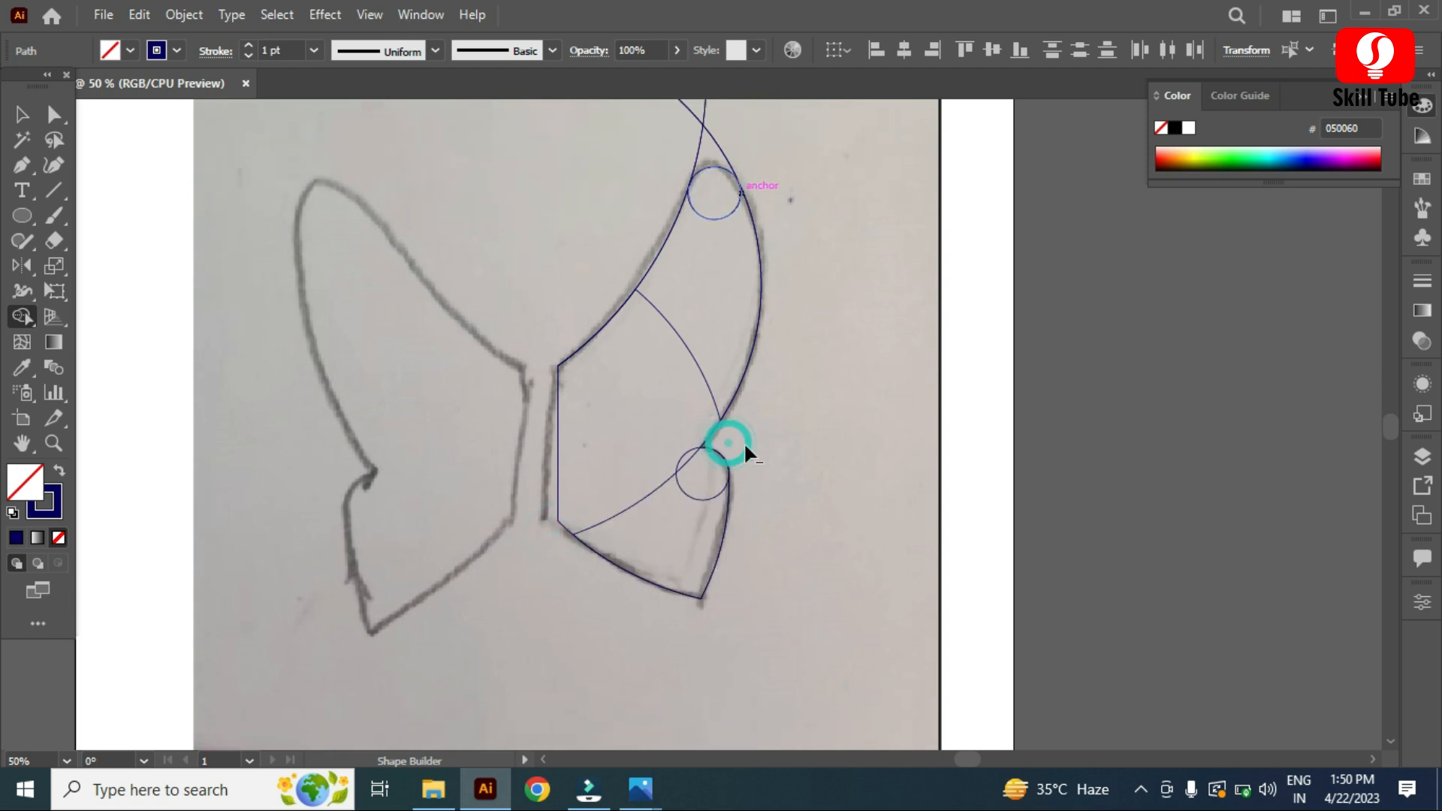
{"action": "scroll", "coordinate": [746, 448], "scroll_direction": "down", "scroll_amount": 1}
{"action": "scroll", "coordinate": [689, 492], "scroll_direction": "up", "scroll_amount": 4}
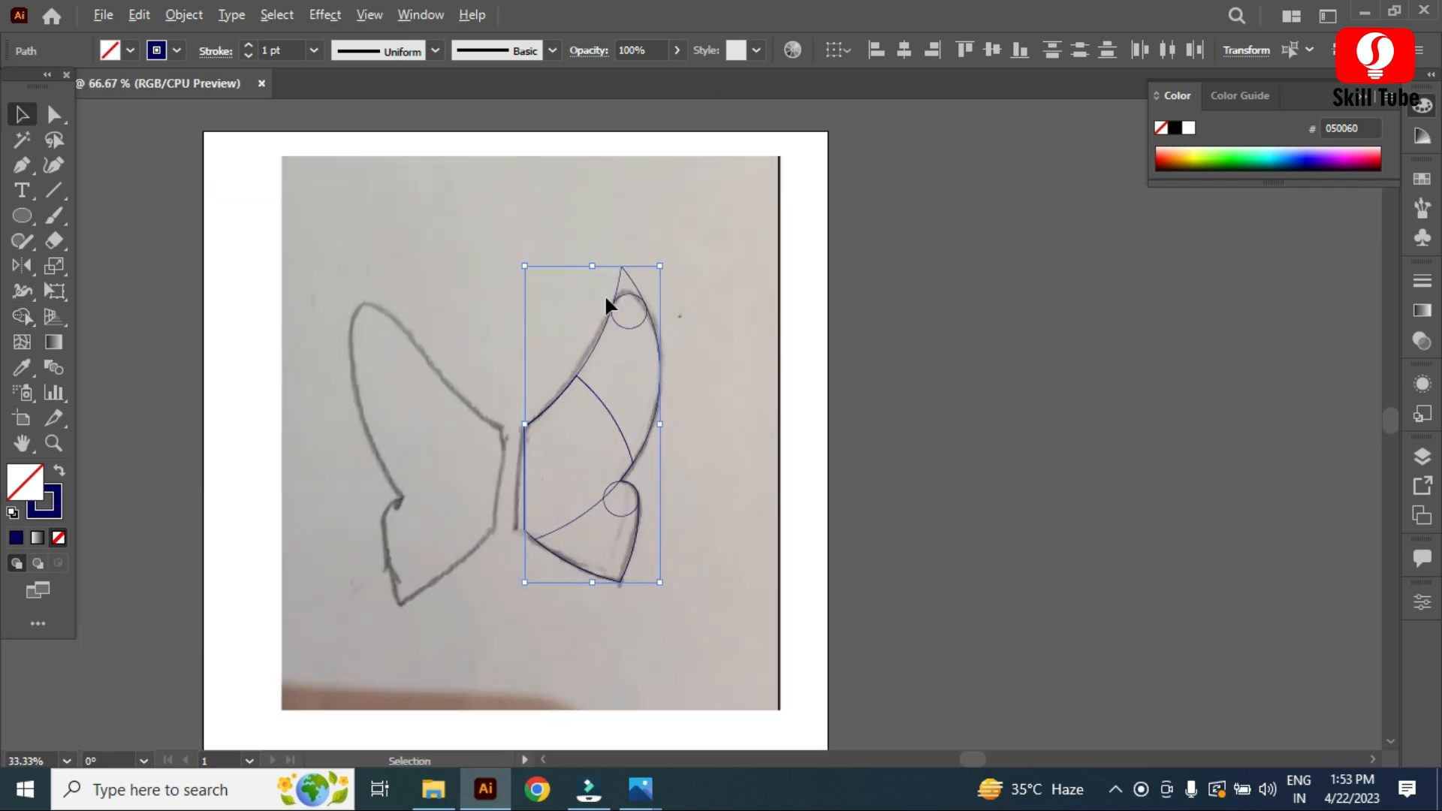
{"action": "scroll", "coordinate": [686, 248], "scroll_direction": "up", "scroll_amount": 5}
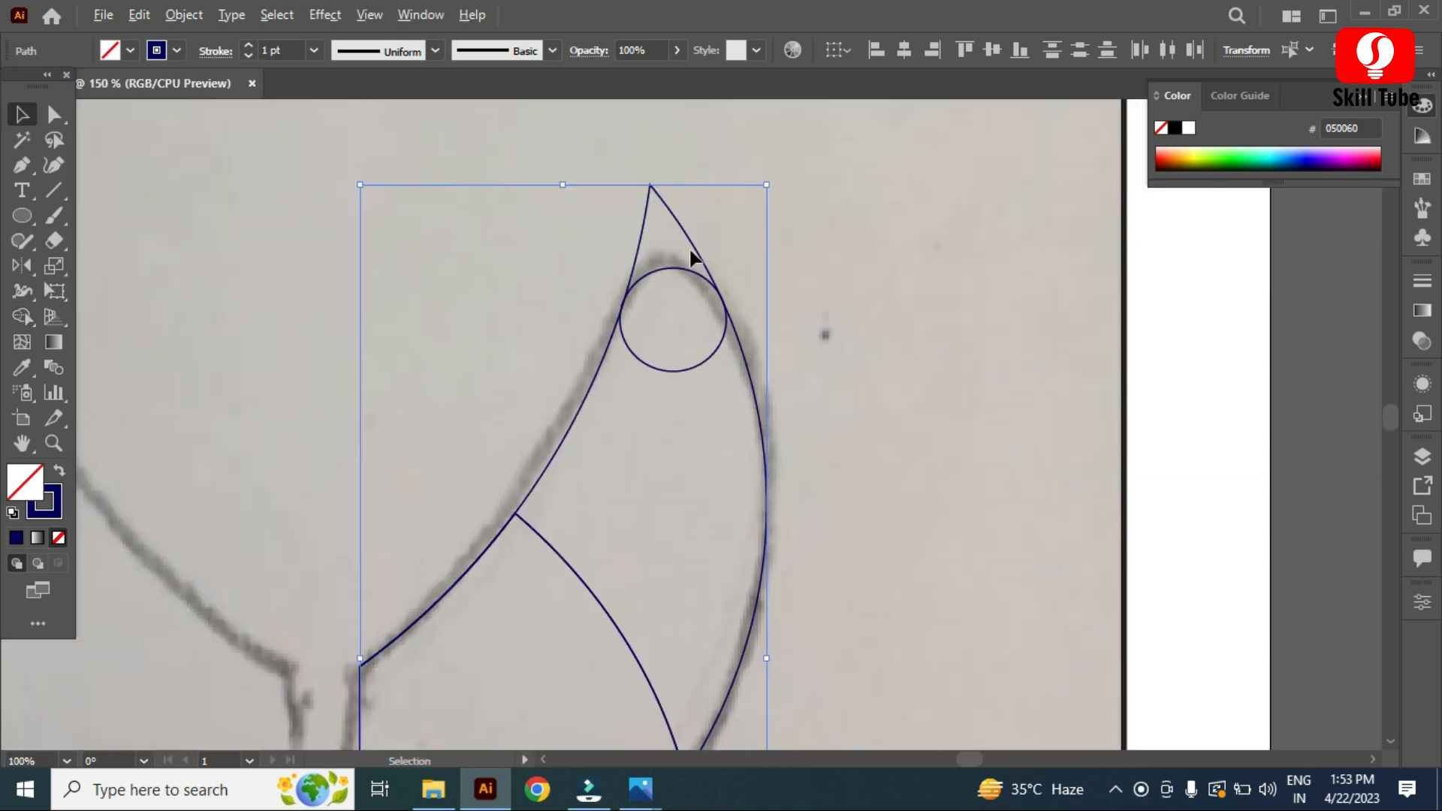
{"action": "scroll", "coordinate": [664, 285], "scroll_direction": "up", "scroll_amount": 1}
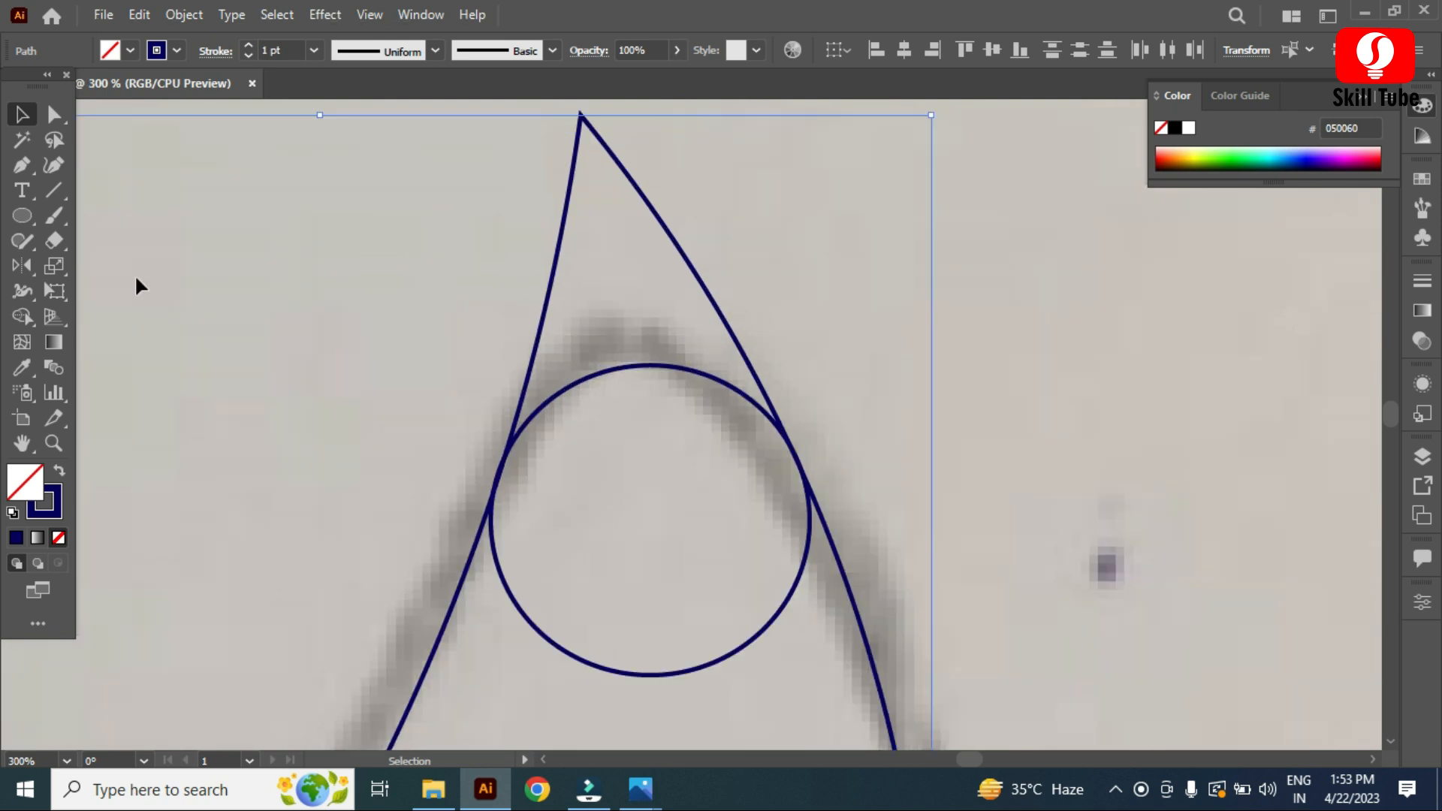
{"action": "left_click", "coordinate": [23, 316]}
{"action": "left_click", "coordinate": [734, 336], "text": "alt"}
Step: Merge all remaining regions of the right wing into one shape with the Shape Builder tool
{"action": "scroll", "coordinate": [732, 335], "scroll_direction": "down", "scroll_amount": 4}
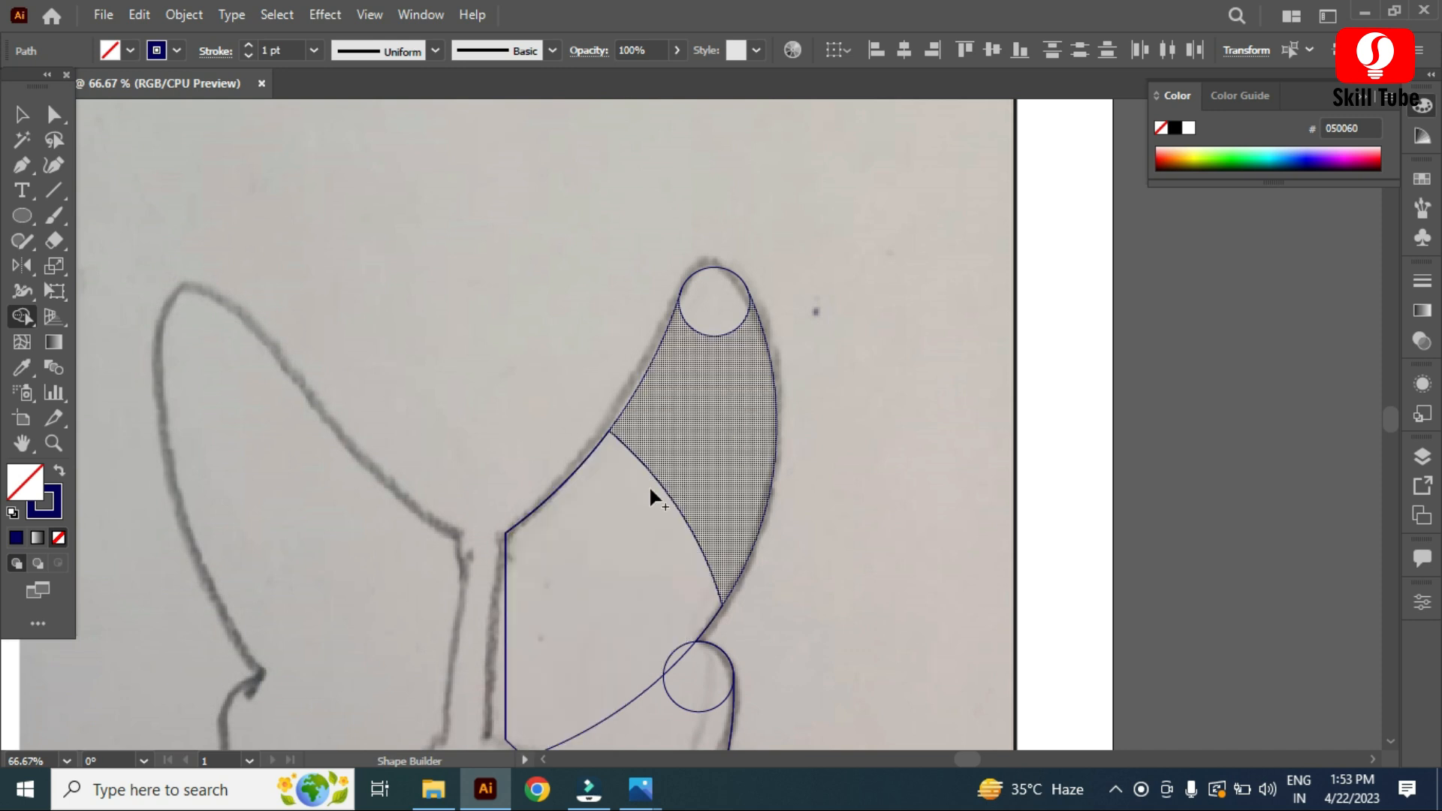
{"action": "scroll", "coordinate": [666, 389], "scroll_direction": "down", "scroll_amount": 2}
{"action": "mouse_move", "coordinate": [713, 242]}
{"action": "left_mouse_down"}
{"action": "mouse_move", "coordinate": [635, 463]}
{"action": "mouse_move", "coordinate": [613, 577]}
{"action": "mouse_move", "coordinate": [665, 616]}
{"action": "mouse_move", "coordinate": [685, 581]}
{"action": "mouse_move", "coordinate": [652, 522]}
{"action": "left_mouse_up"}
{"action": "scroll", "coordinate": [750, 296], "scroll_direction": "down", "scroll_amount": 3}
{"action": "scroll", "coordinate": [561, 509], "scroll_direction": "up", "scroll_amount": 2}
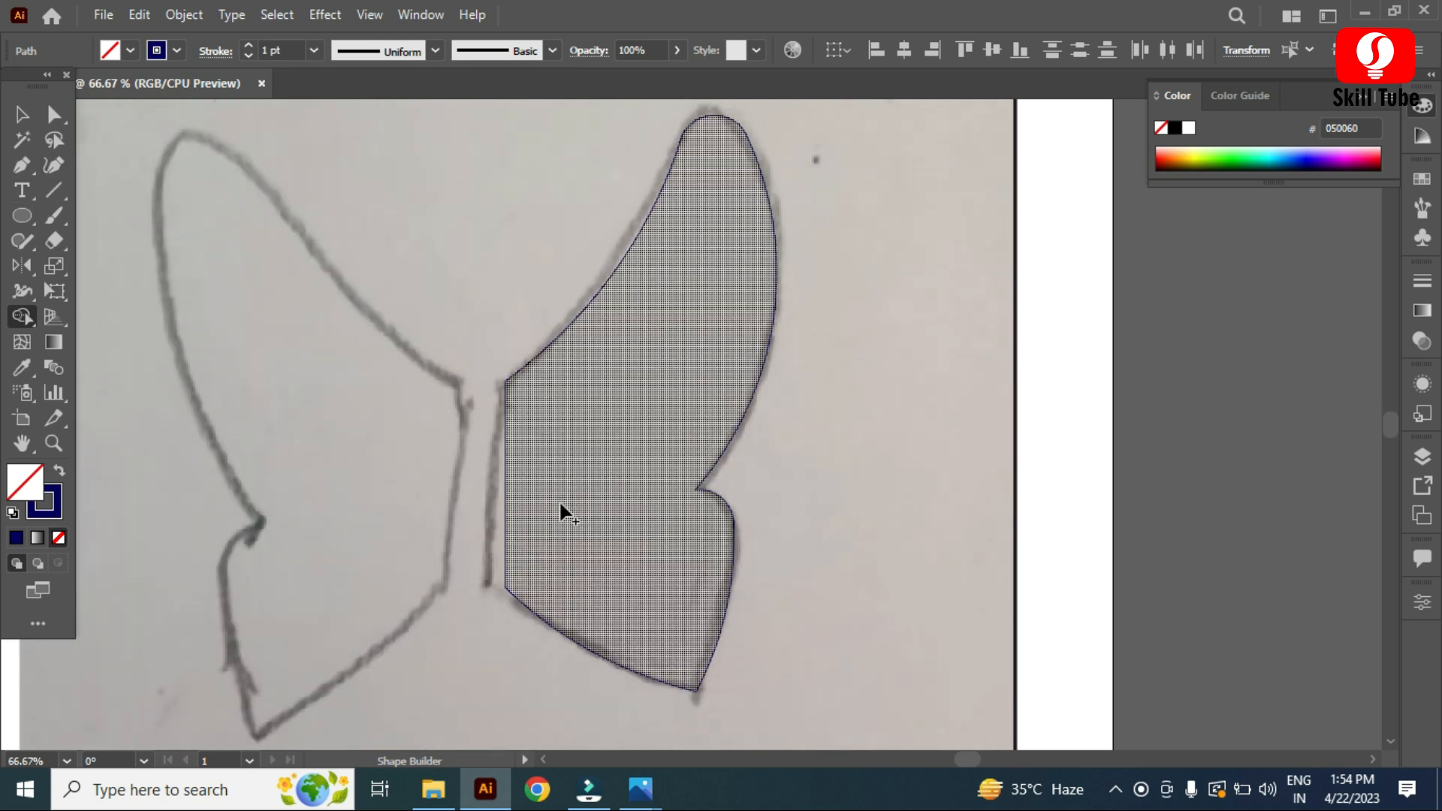
Step: Swap the wing's fill and stroke so it becomes a solid dark blue shape
{"action": "left_click", "coordinate": [21, 115]}
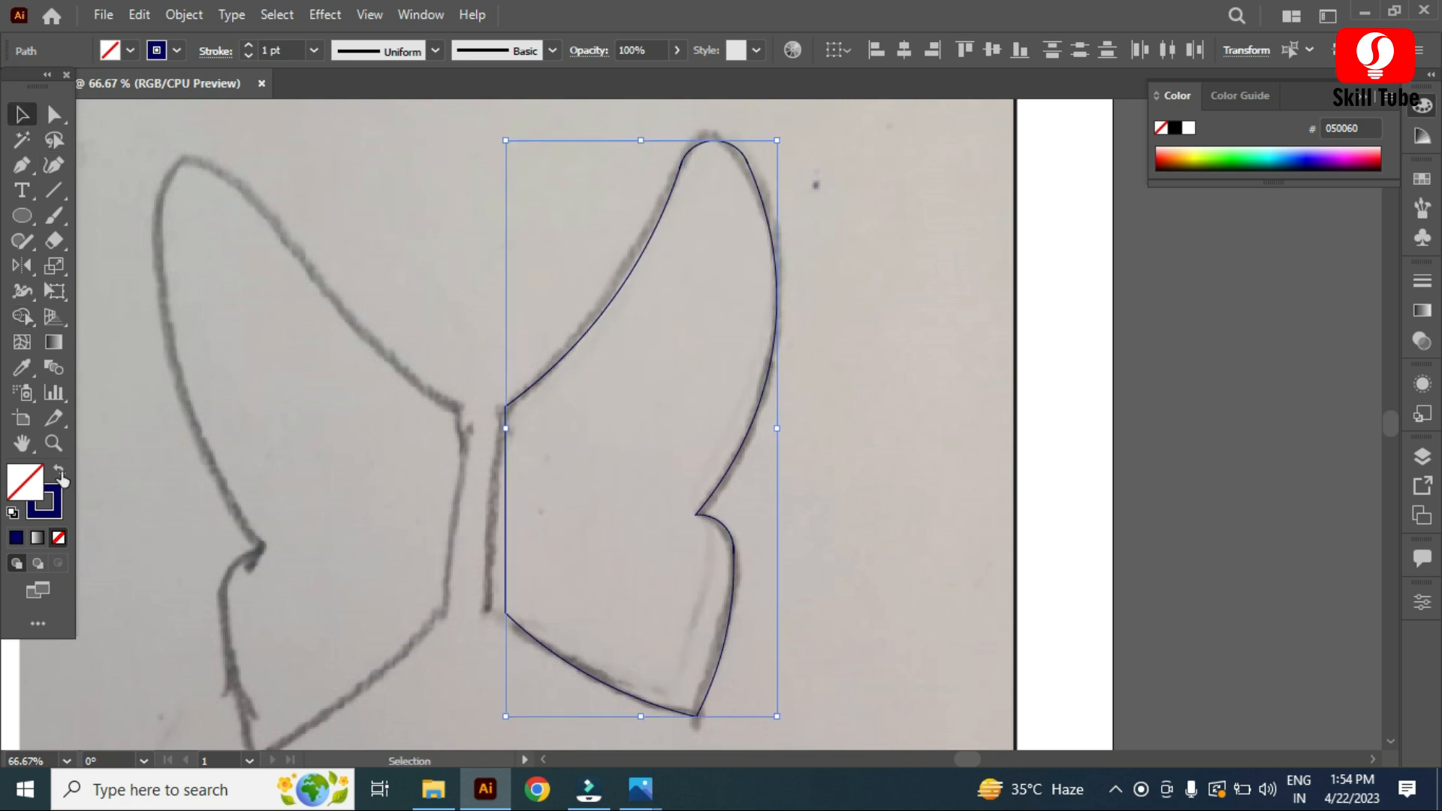
{"action": "left_click", "coordinate": [59, 474]}
{"action": "left_click", "coordinate": [880, 452]}
{"action": "key", "text": "ctrl+0"}
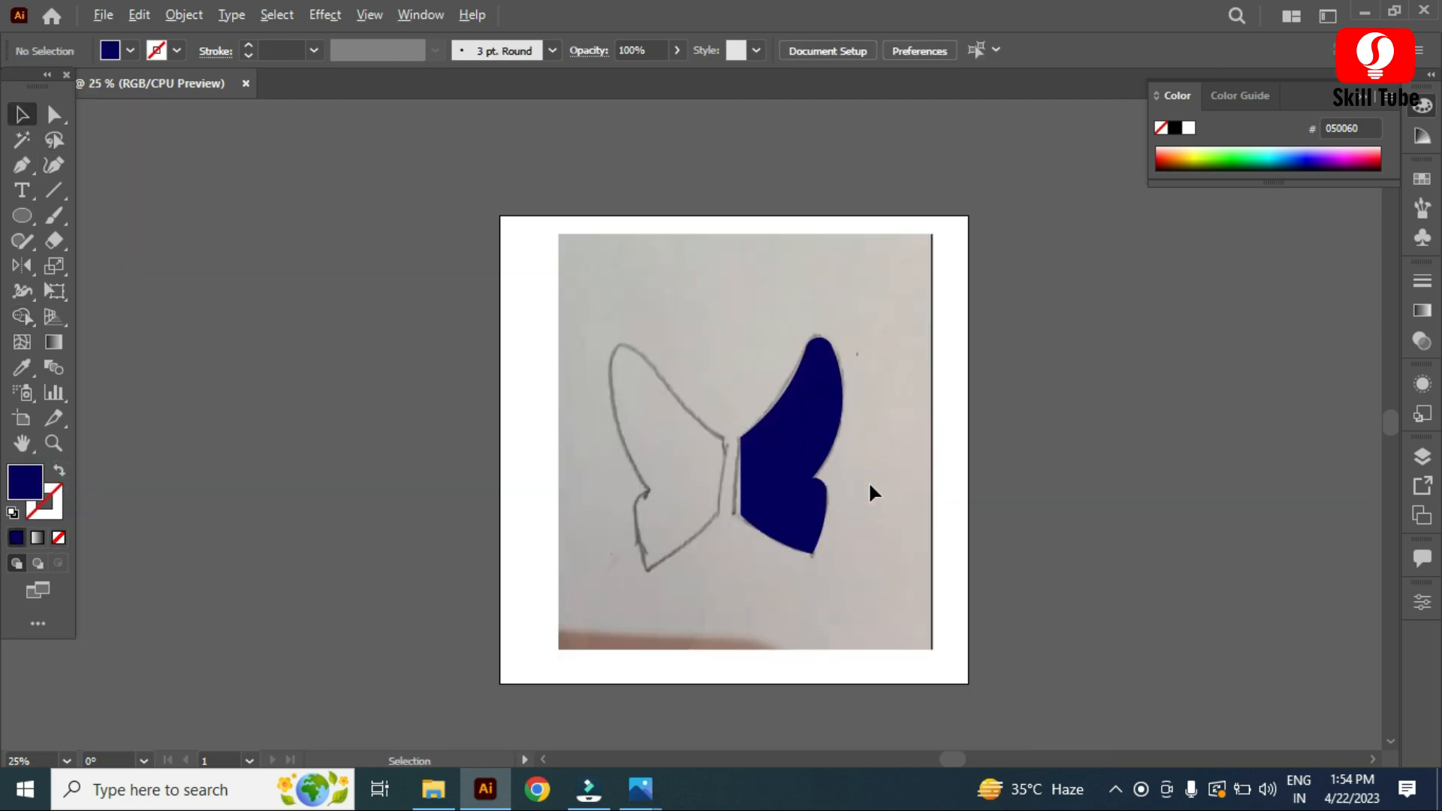
{"action": "scroll", "coordinate": [870, 484], "scroll_direction": "up", "scroll_amount": 1}
{"action": "left_click", "coordinate": [750, 457]}
{"action": "left_click_drag", "start_coordinate": [763, 419], "coordinate": [551, 484]}
{"action": "key", "text": "ctrl+z"}
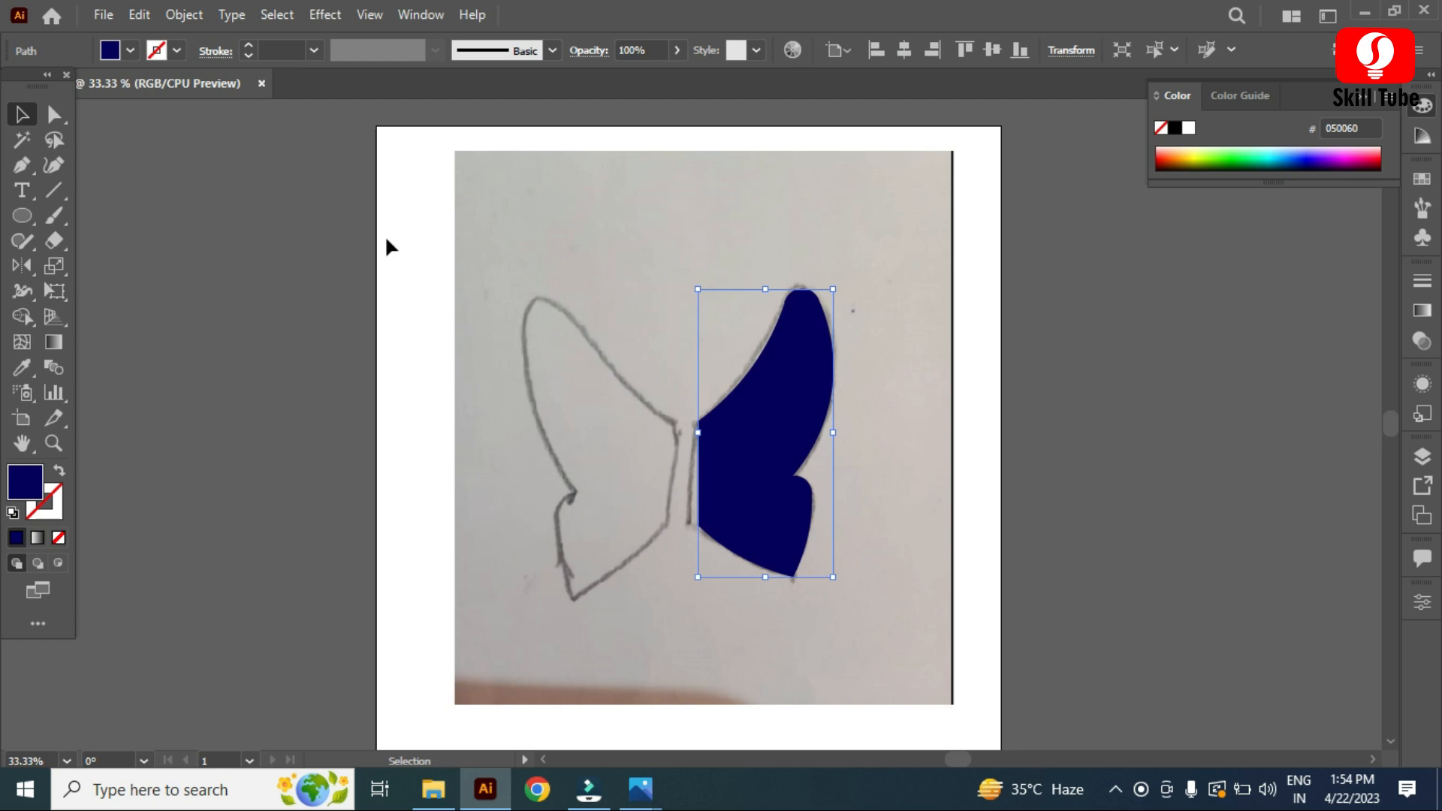
Step: Unlock the sketch image and delete it
{"action": "left_click", "coordinate": [180, 15]}
{"action": "left_click", "coordinate": [272, 183]}
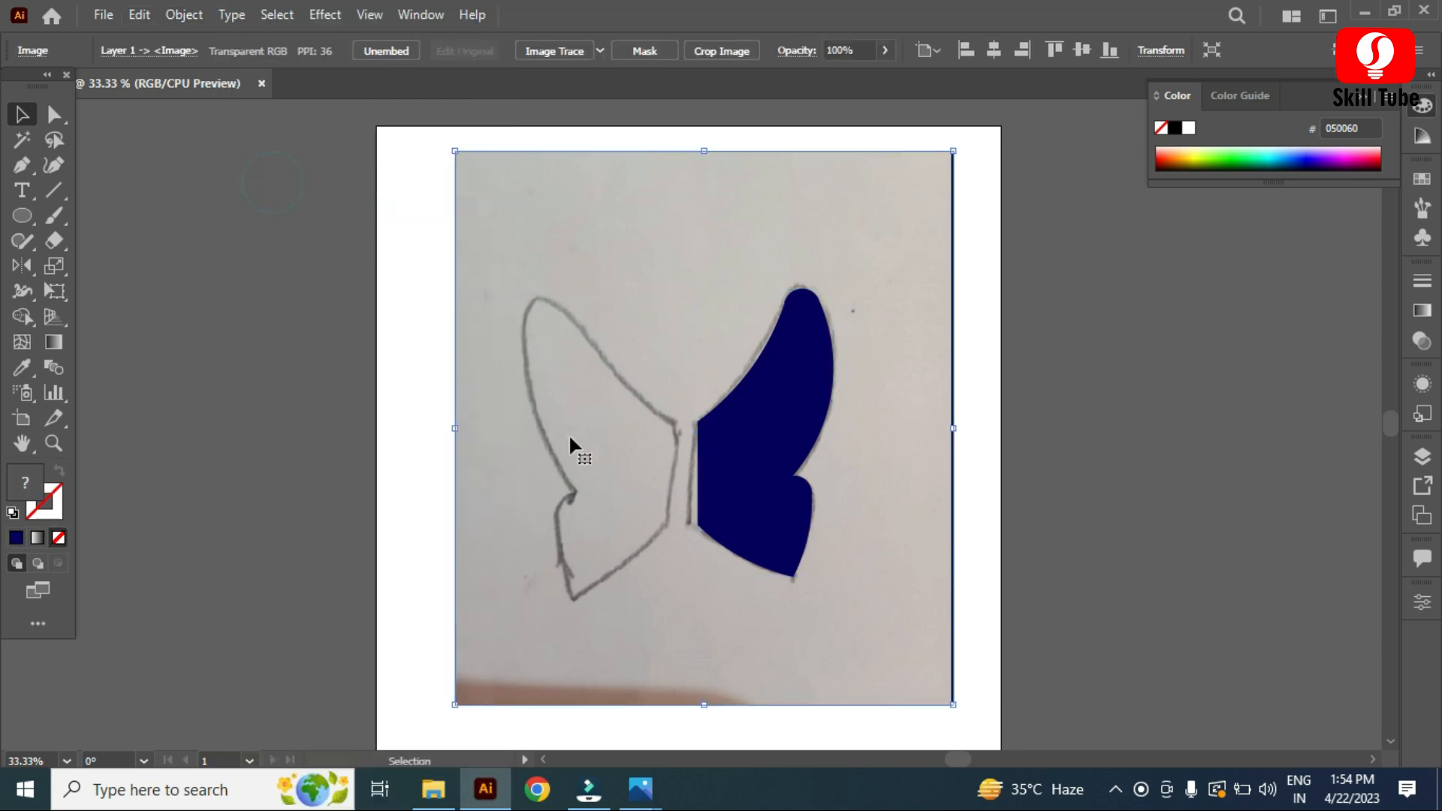
{"action": "key", "text": "Delete"}
Step: Duplicate the wing to the left and reflect the copy across a vertical axis to form the left wing
{"action": "left_click", "coordinate": [723, 471]}
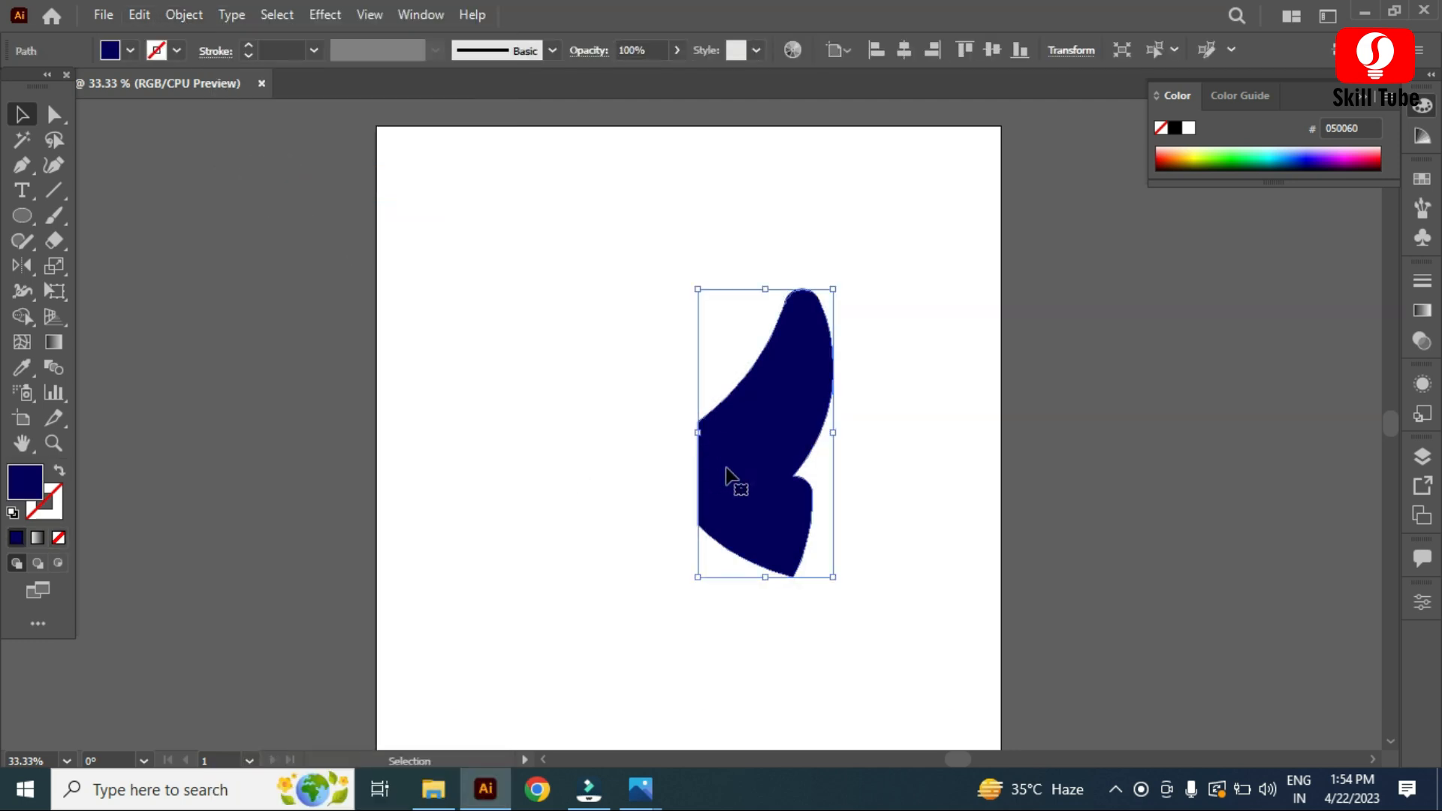
{"action": "left_click_drag", "start_coordinate": [746, 472], "coordinate": [610, 464]}
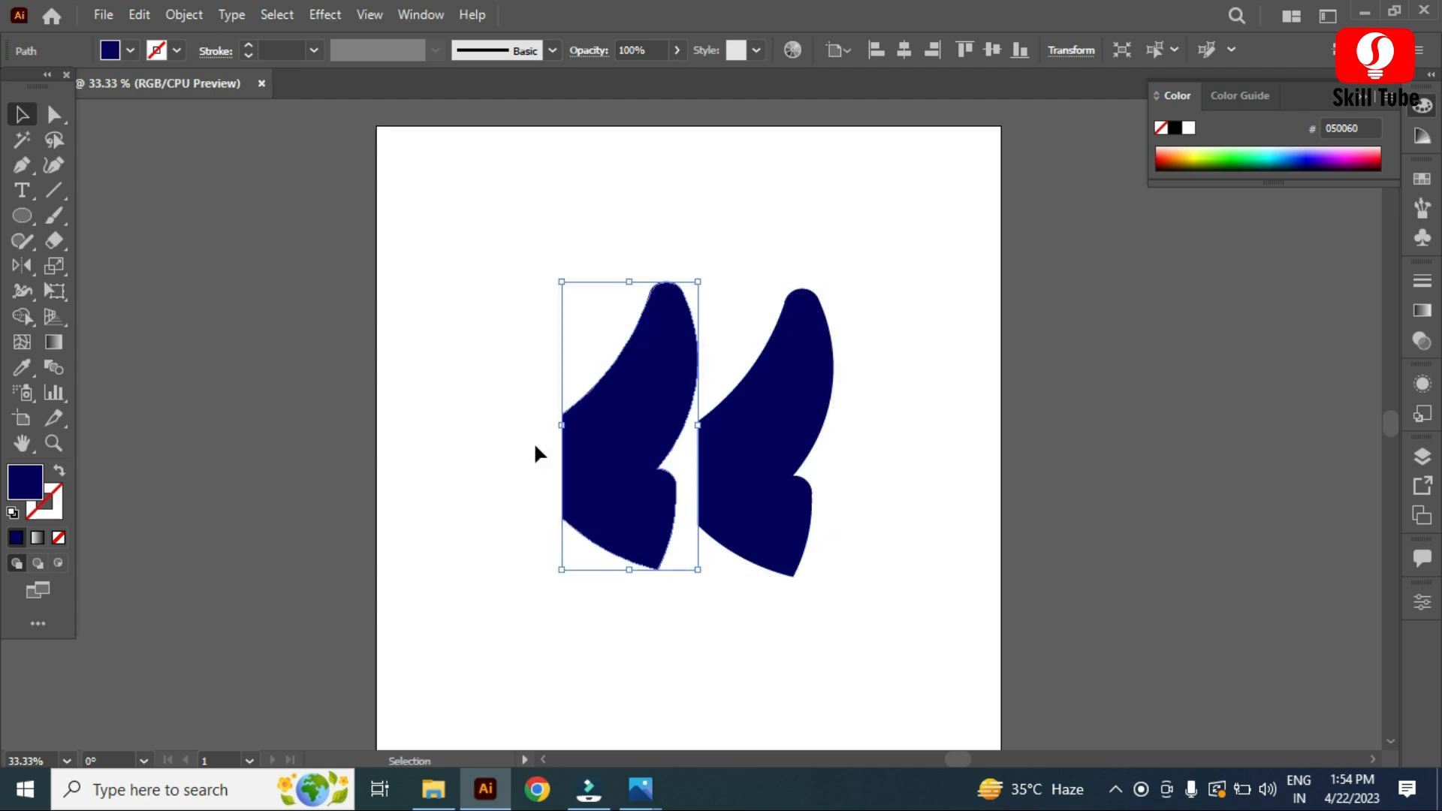
{"action": "double_click", "coordinate": [21, 267]}
{"action": "left_click", "coordinate": [724, 547]}
Step: Select both wings and align them to their bottom edges
{"action": "left_click", "coordinate": [22, 114]}
{"action": "scroll", "coordinate": [677, 488], "scroll_direction": "up", "scroll_amount": 2}
{"action": "left_click_drag", "start_coordinate": [661, 398], "coordinate": [644, 426]}
{"action": "left_click", "coordinate": [797, 487], "text": "shift"}
{"action": "left_click", "coordinate": [1422, 602]}
{"action": "left_click", "coordinate": [1359, 511]}
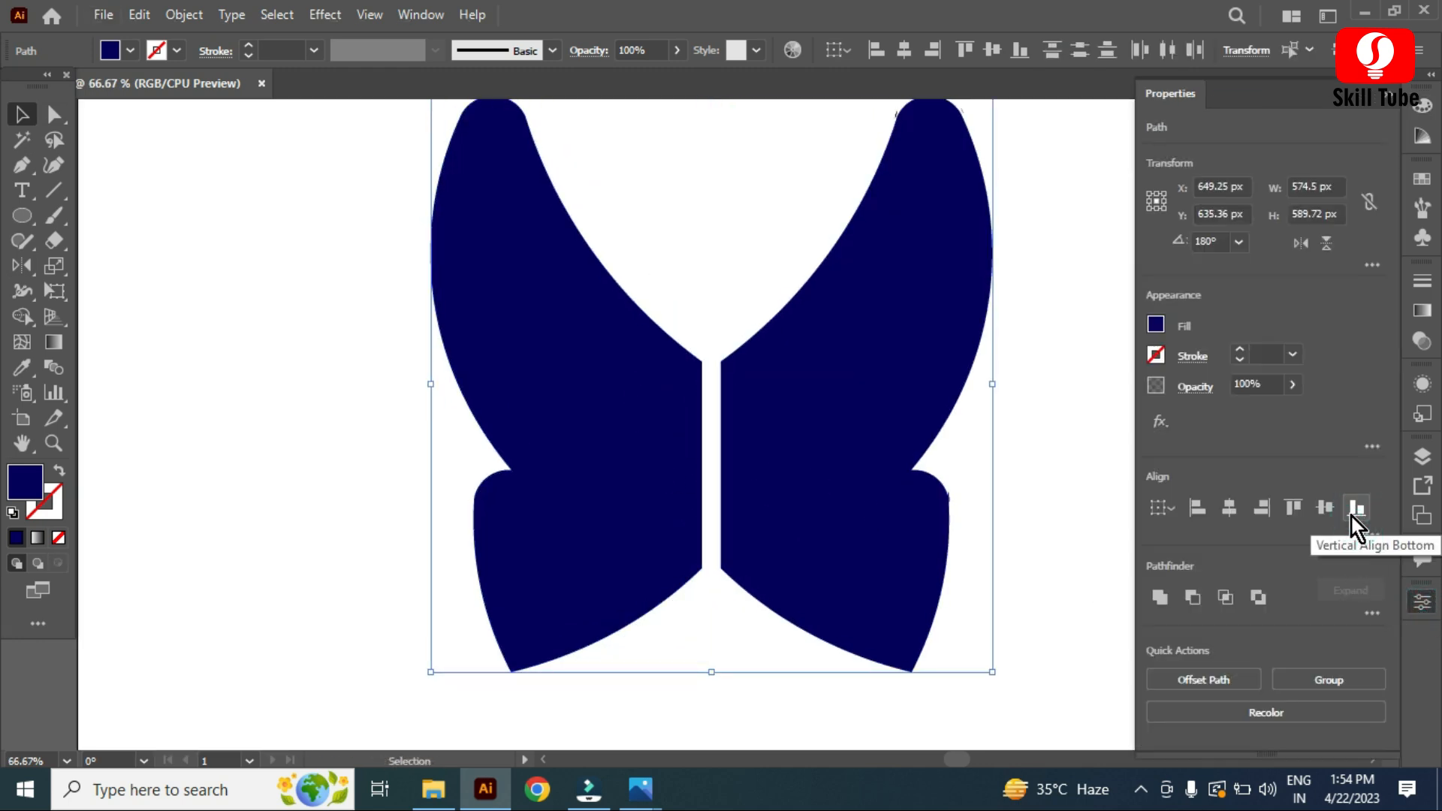
Step: Align both wings to their bottom edges, scale them up to about 862 × 885 px and nudge them slightly down
{"action": "left_click", "coordinate": [1322, 517]}
{"action": "scroll", "coordinate": [656, 521], "scroll_direction": "down", "scroll_amount": 2}
{"action": "left_click_drag", "start_coordinate": [813, 593], "coordinate": [884, 665]}
{"action": "scroll", "coordinate": [706, 496], "scroll_direction": "down", "scroll_amount": 2}
{"action": "left_click_drag", "start_coordinate": [699, 426], "coordinate": [697, 448]}
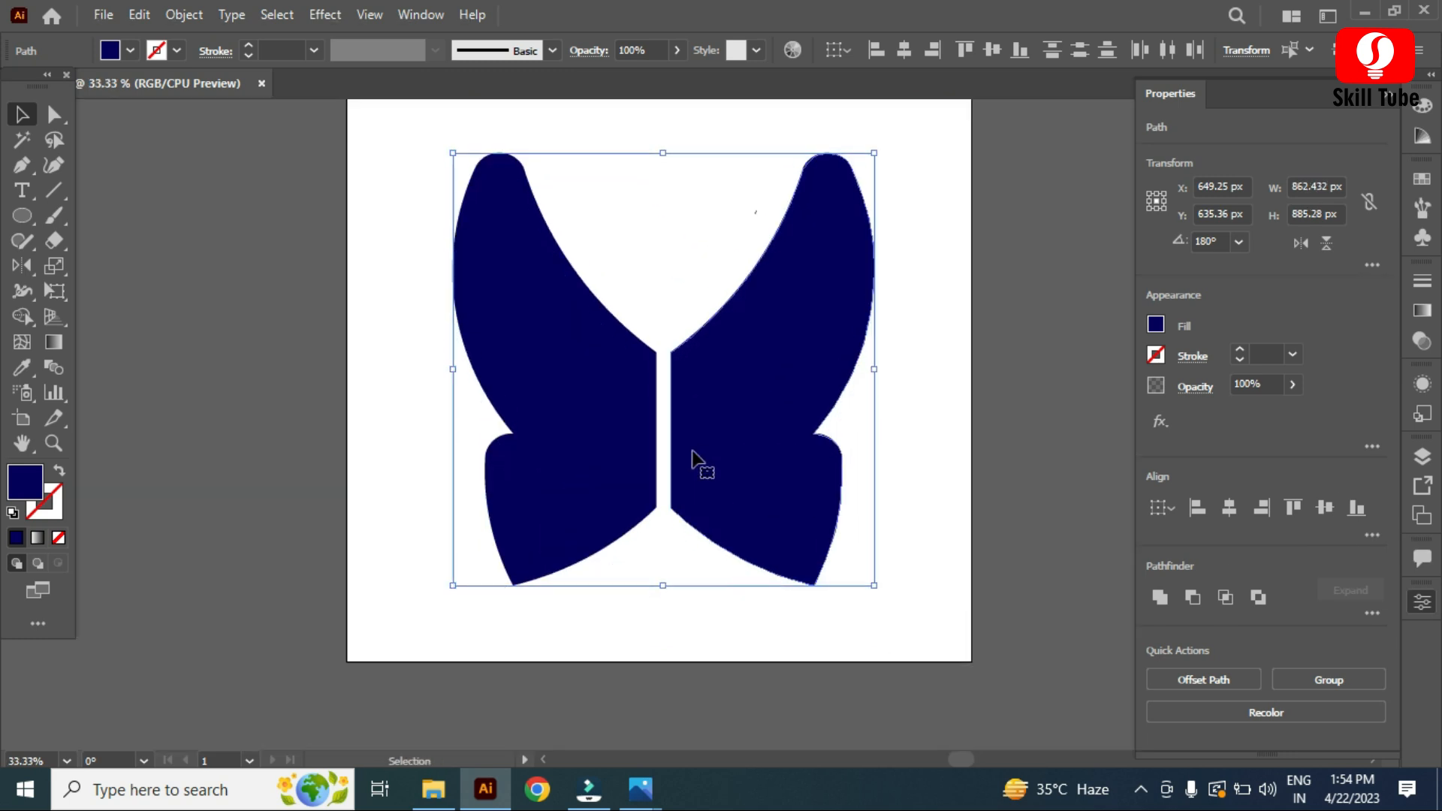
Step: Draw a curved open path with the Pen tool from the left wing's top inner edge down to the wings' center
{"action": "left_click", "coordinate": [272, 426]}
{"action": "scroll", "coordinate": [642, 577], "scroll_direction": "up", "scroll_amount": 4}
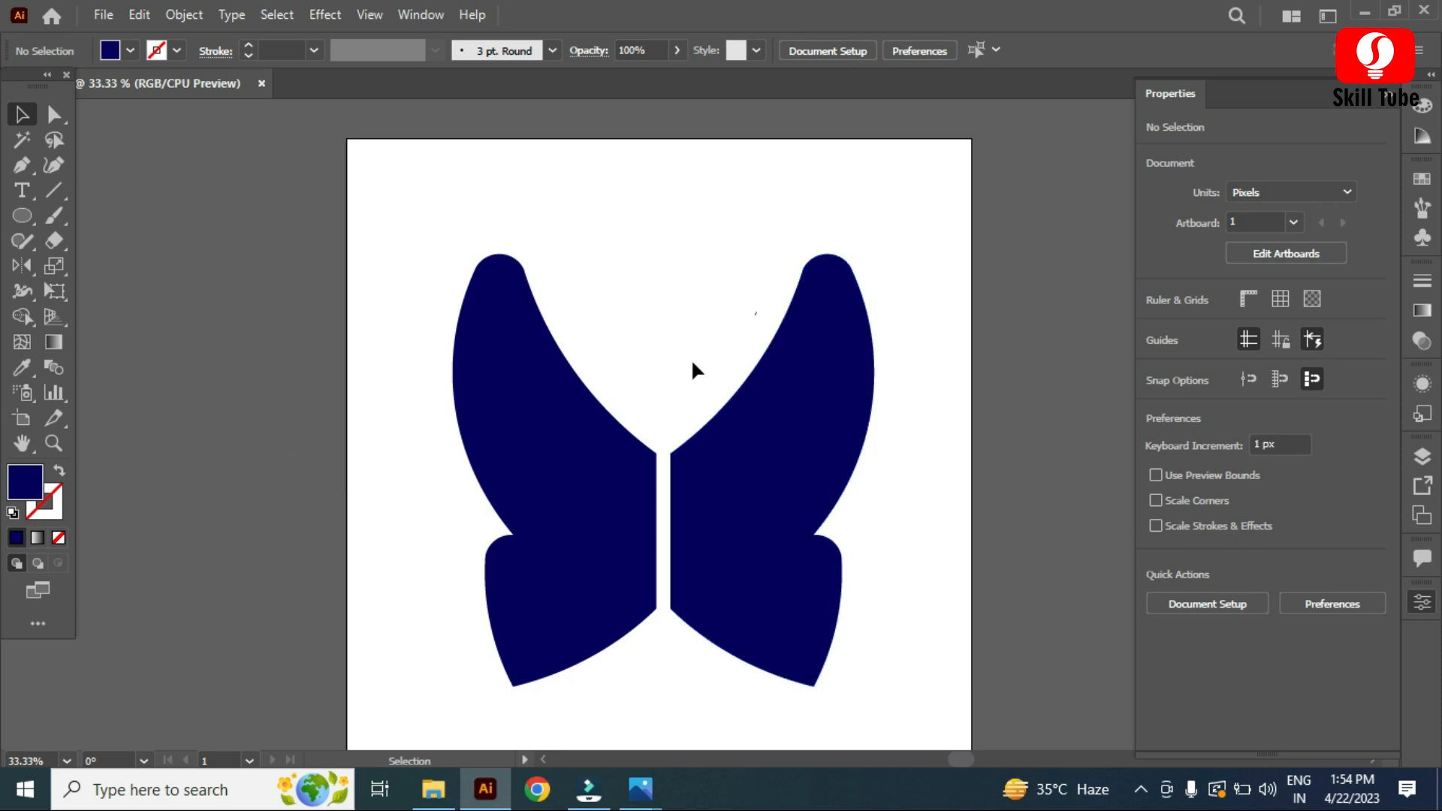
{"action": "scroll", "coordinate": [633, 299], "scroll_direction": "up", "scroll_amount": 1}
{"action": "left_click", "coordinate": [25, 167]}
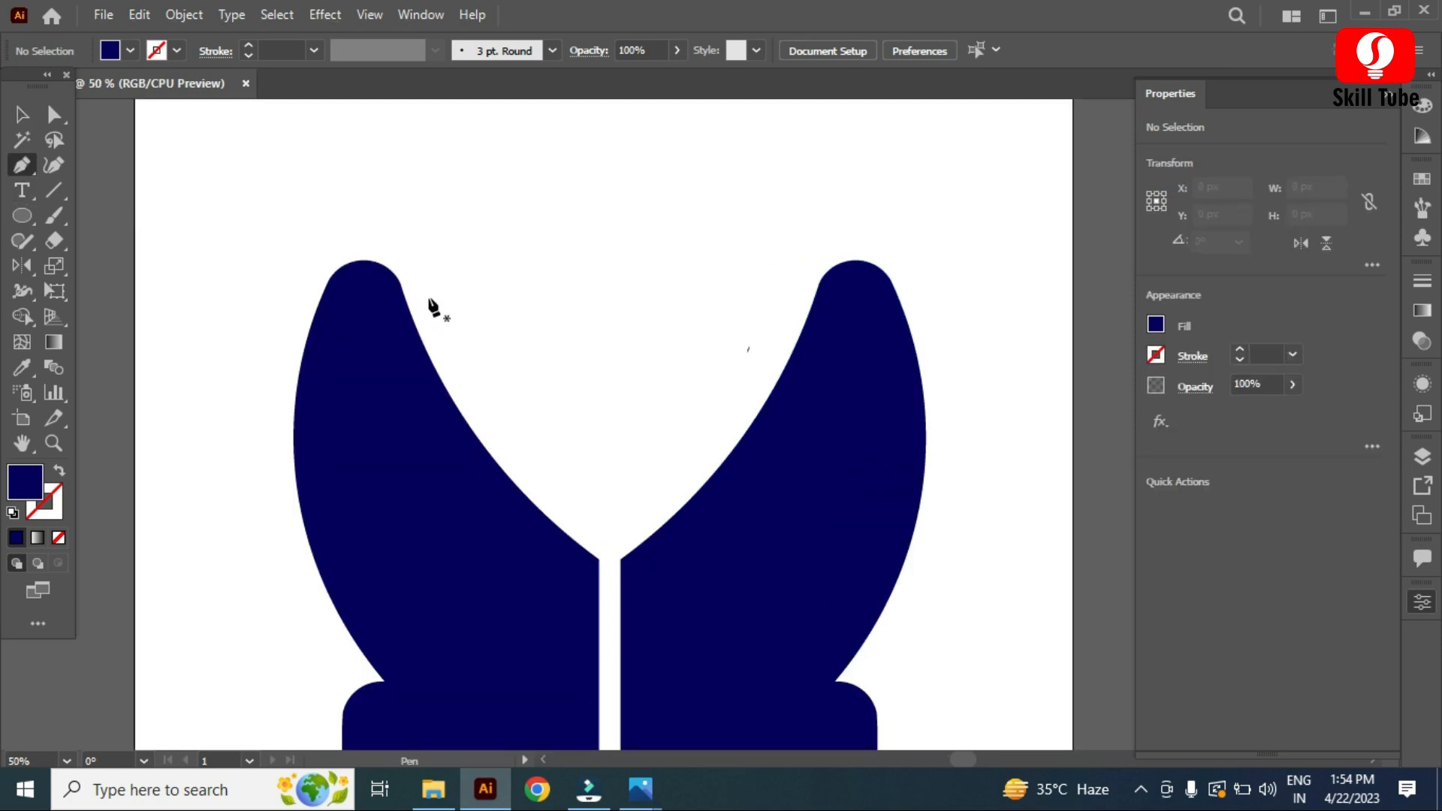
{"action": "left_click", "coordinate": [426, 275]}
{"action": "left_click_drag", "start_coordinate": [603, 529], "coordinate": [734, 620]}
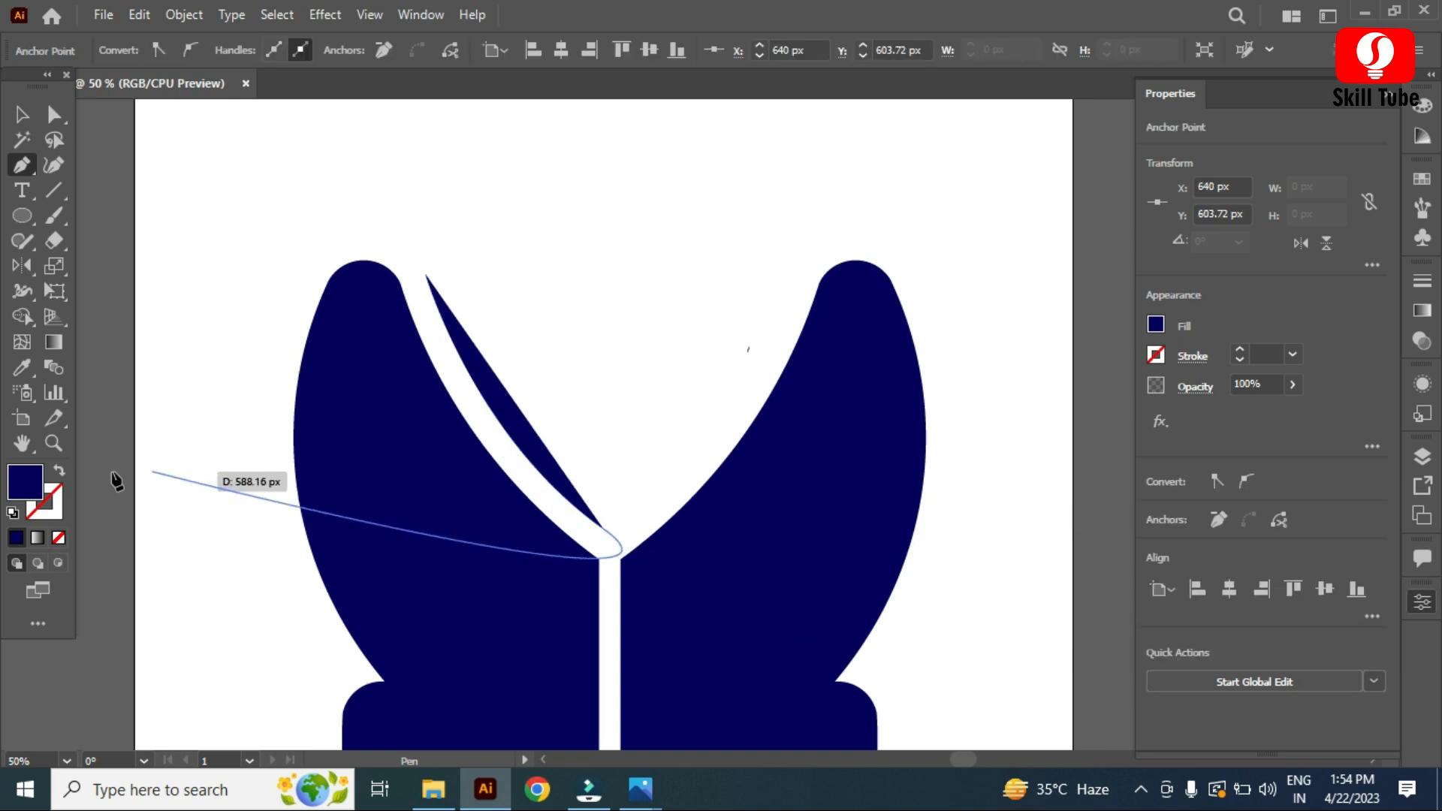
Step: Give the curve a 46 pt dark blue stroke with no fill and apply a tapered width profile flipped along the path
{"action": "left_click", "coordinate": [59, 469]}
{"action": "left_click_drag", "start_coordinate": [1238, 354], "coordinate": [1240, 352]}
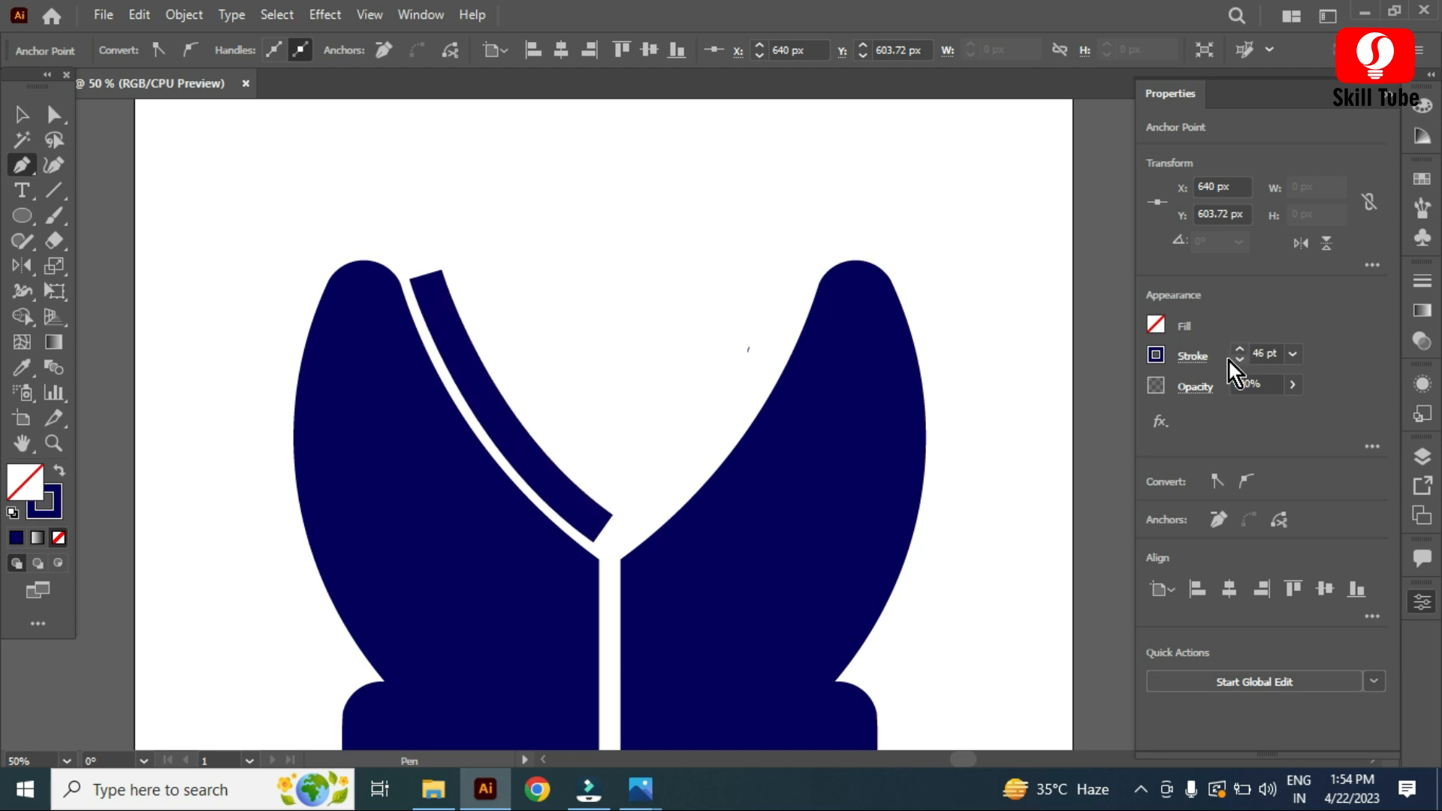
{"action": "left_click", "coordinate": [1182, 360]}
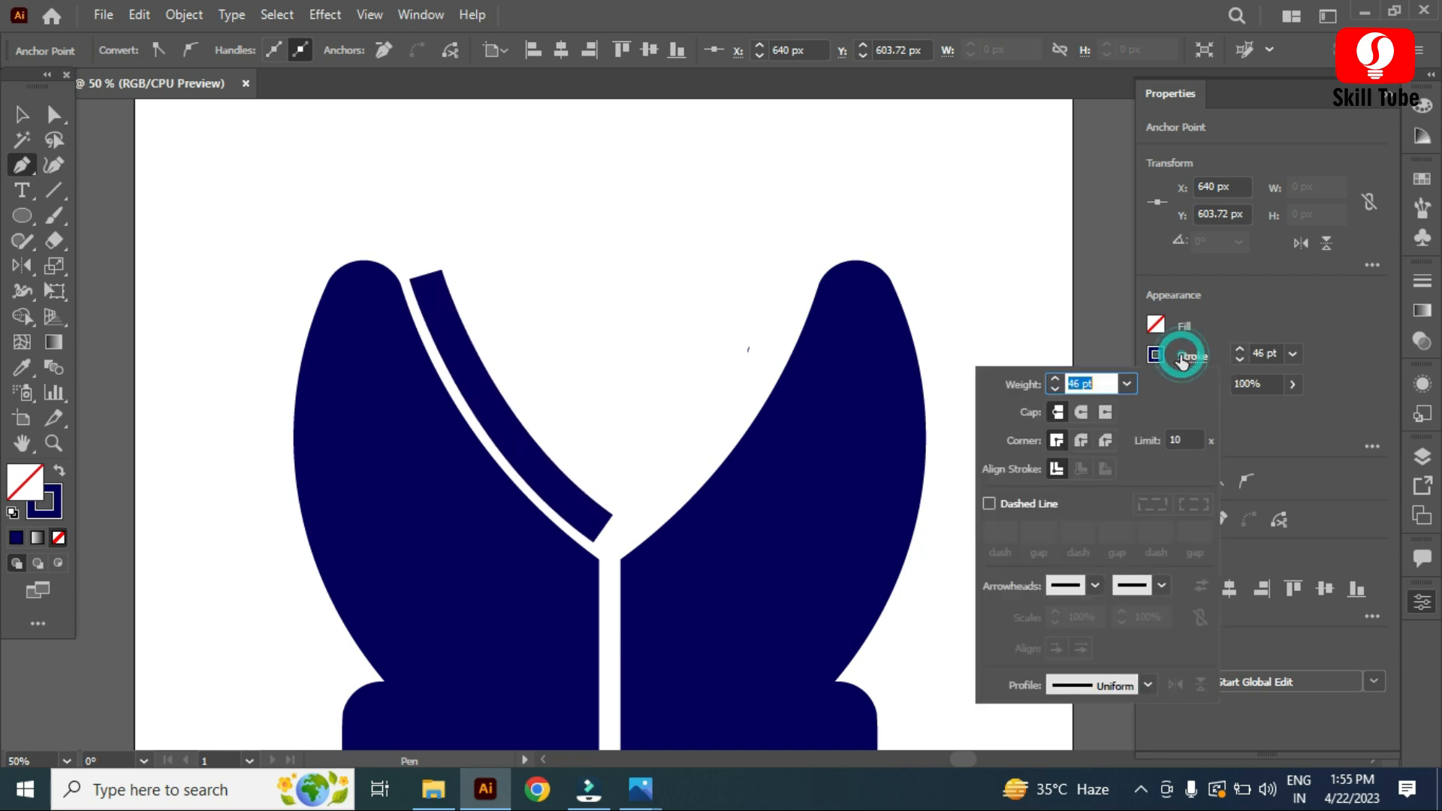
{"action": "left_click", "coordinate": [1147, 685]}
{"action": "left_click", "coordinate": [1074, 574]}
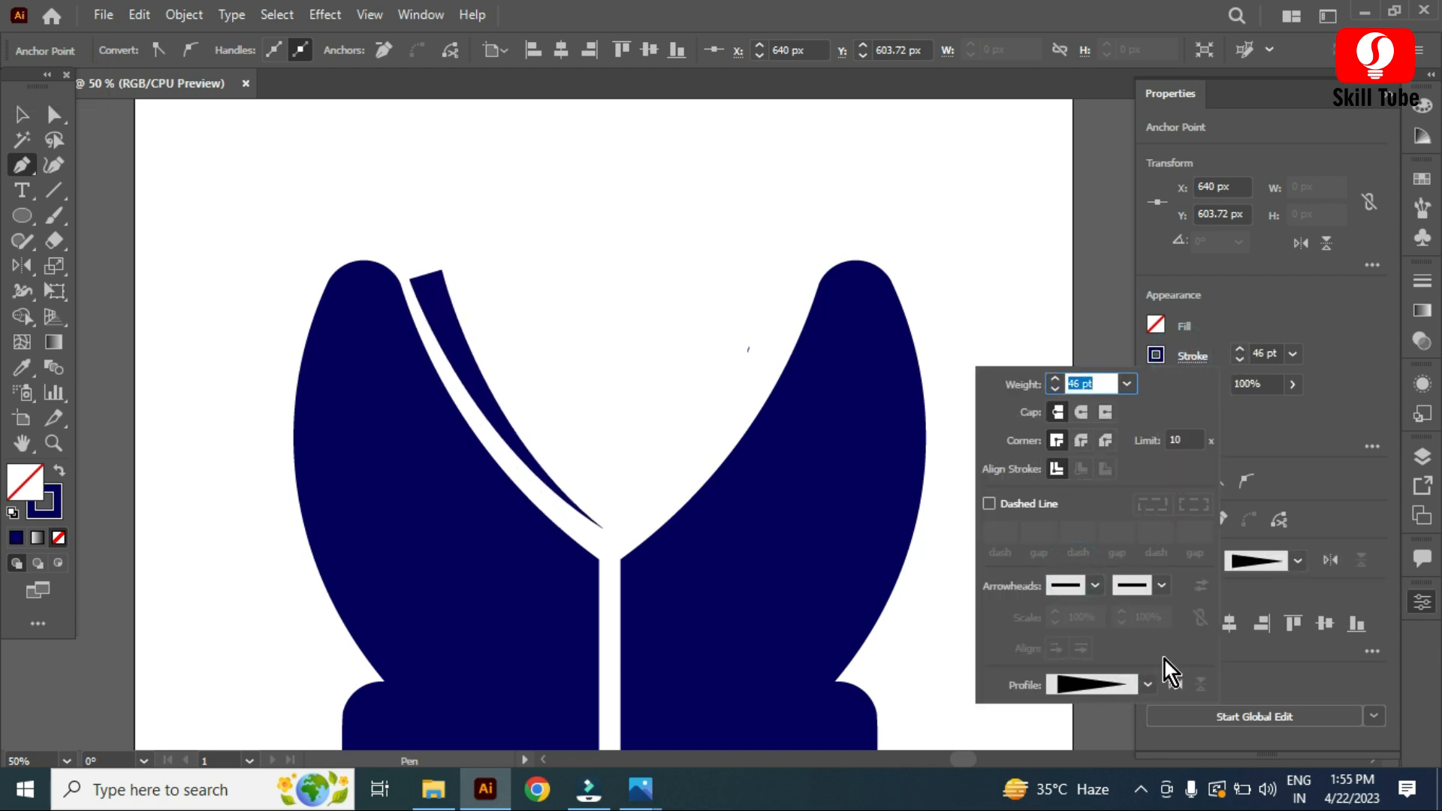
{"action": "left_click", "coordinate": [1172, 686]}
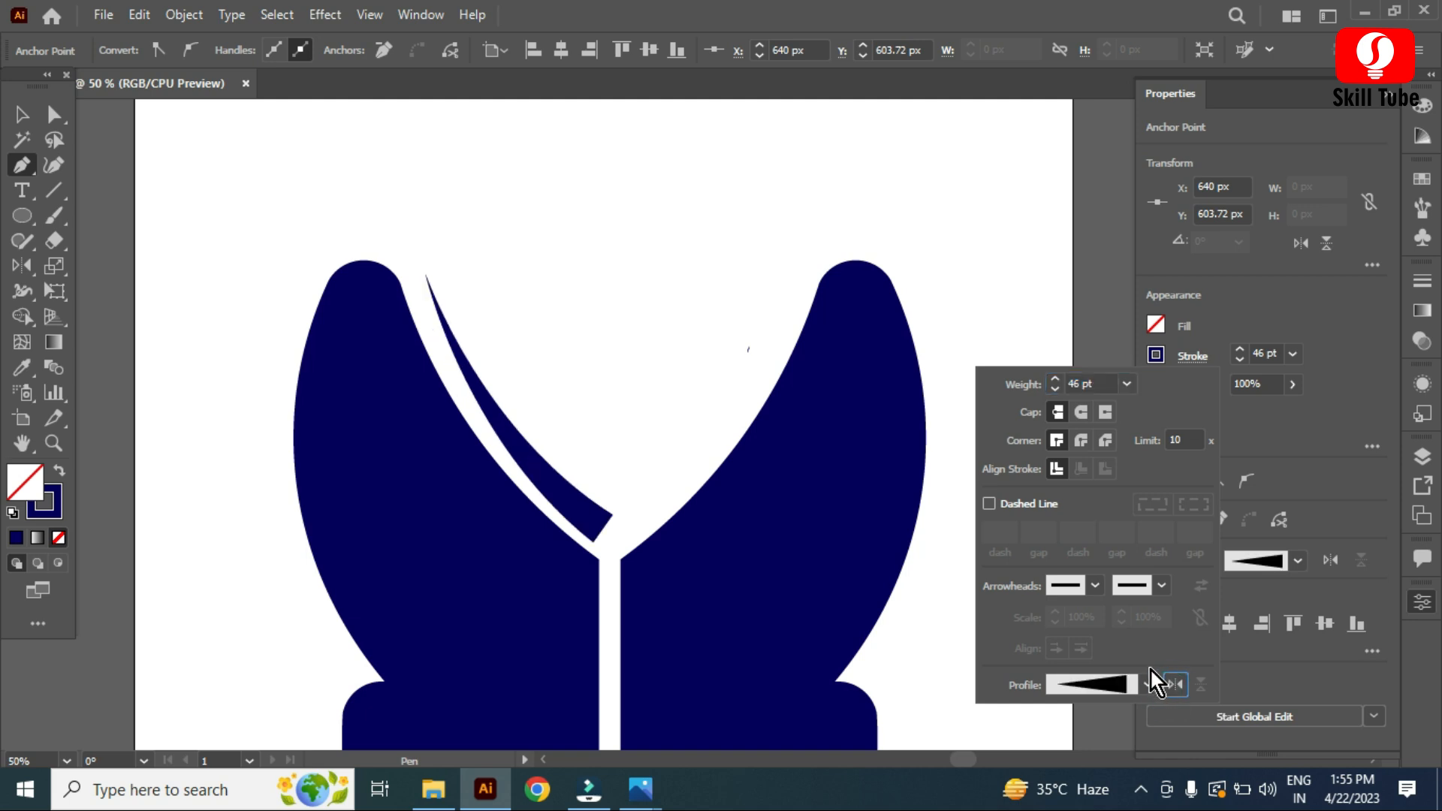
Step: Expand the stroked curve's appearance into a filled shape
{"action": "left_click", "coordinate": [184, 15]}
{"action": "left_click", "coordinate": [286, 279]}
{"action": "left_click", "coordinate": [16, 117]}
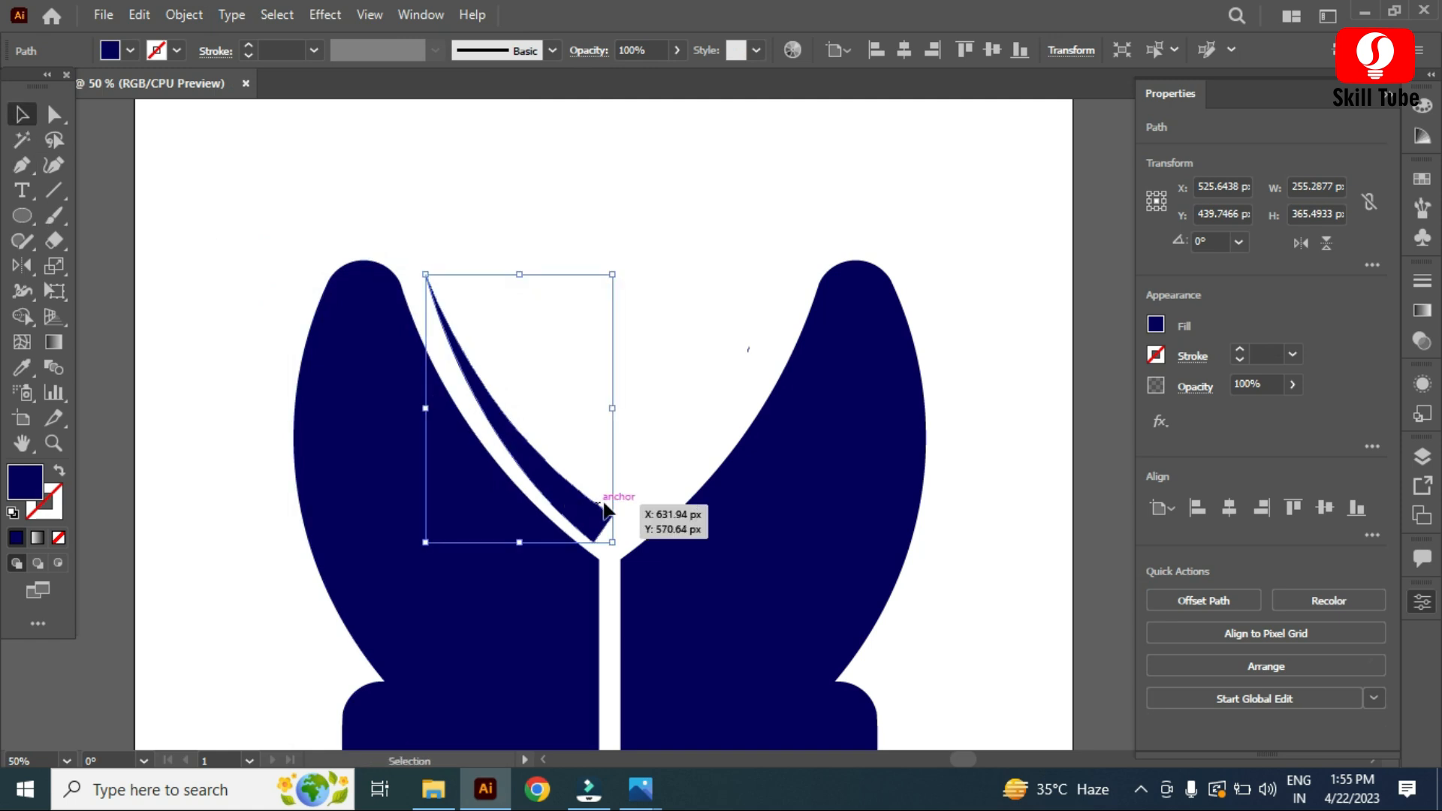
Step: Duplicate the curved spike to the right and reflect the copy across a vertical axis
{"action": "scroll", "coordinate": [612, 514], "scroll_direction": "up", "scroll_amount": 2}
{"action": "left_click_drag", "start_coordinate": [517, 487], "coordinate": [666, 490]}
{"action": "scroll", "coordinate": [666, 490], "scroll_direction": "down", "scroll_amount": 2}
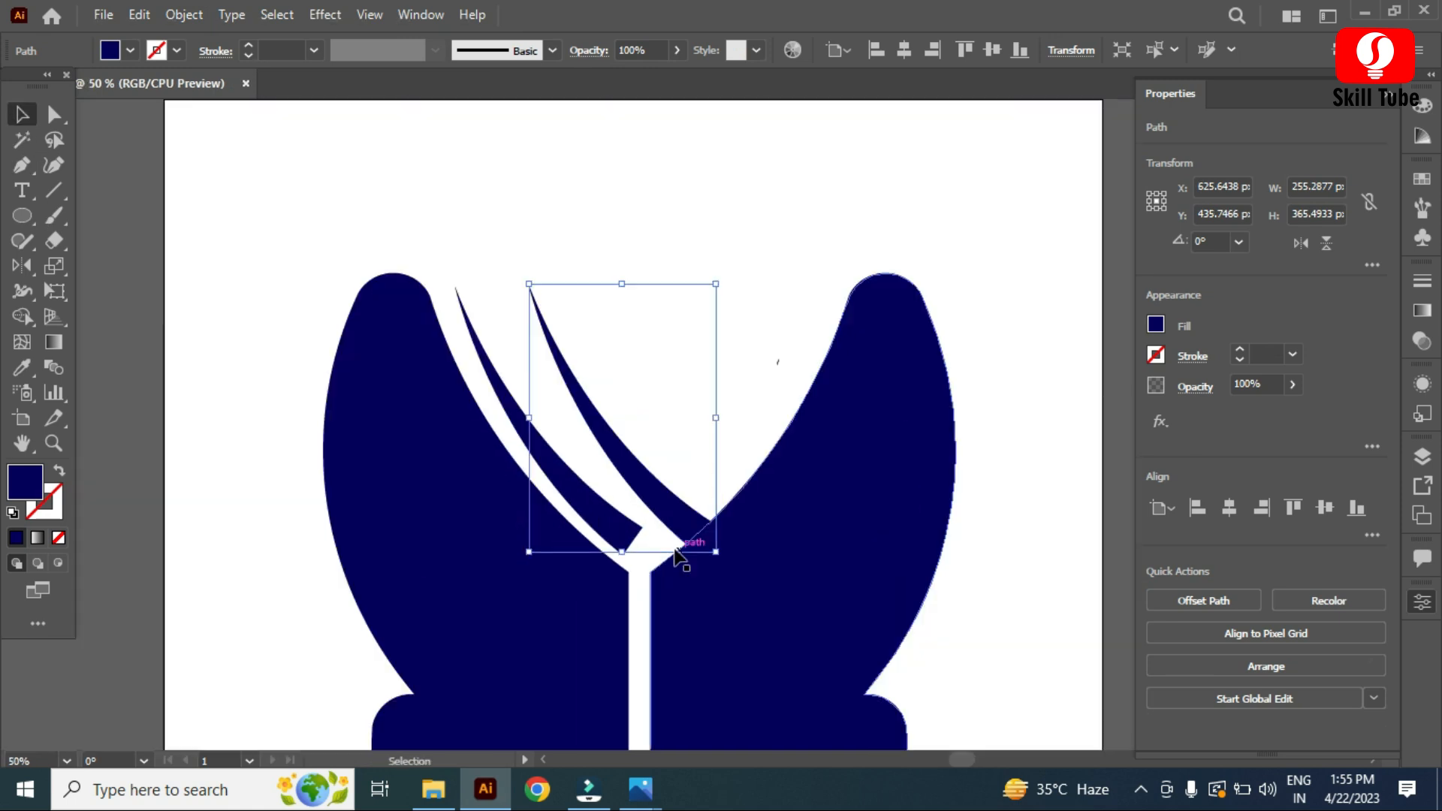
{"action": "double_click", "coordinate": [22, 267]}
{"action": "left_click", "coordinate": [718, 535]}
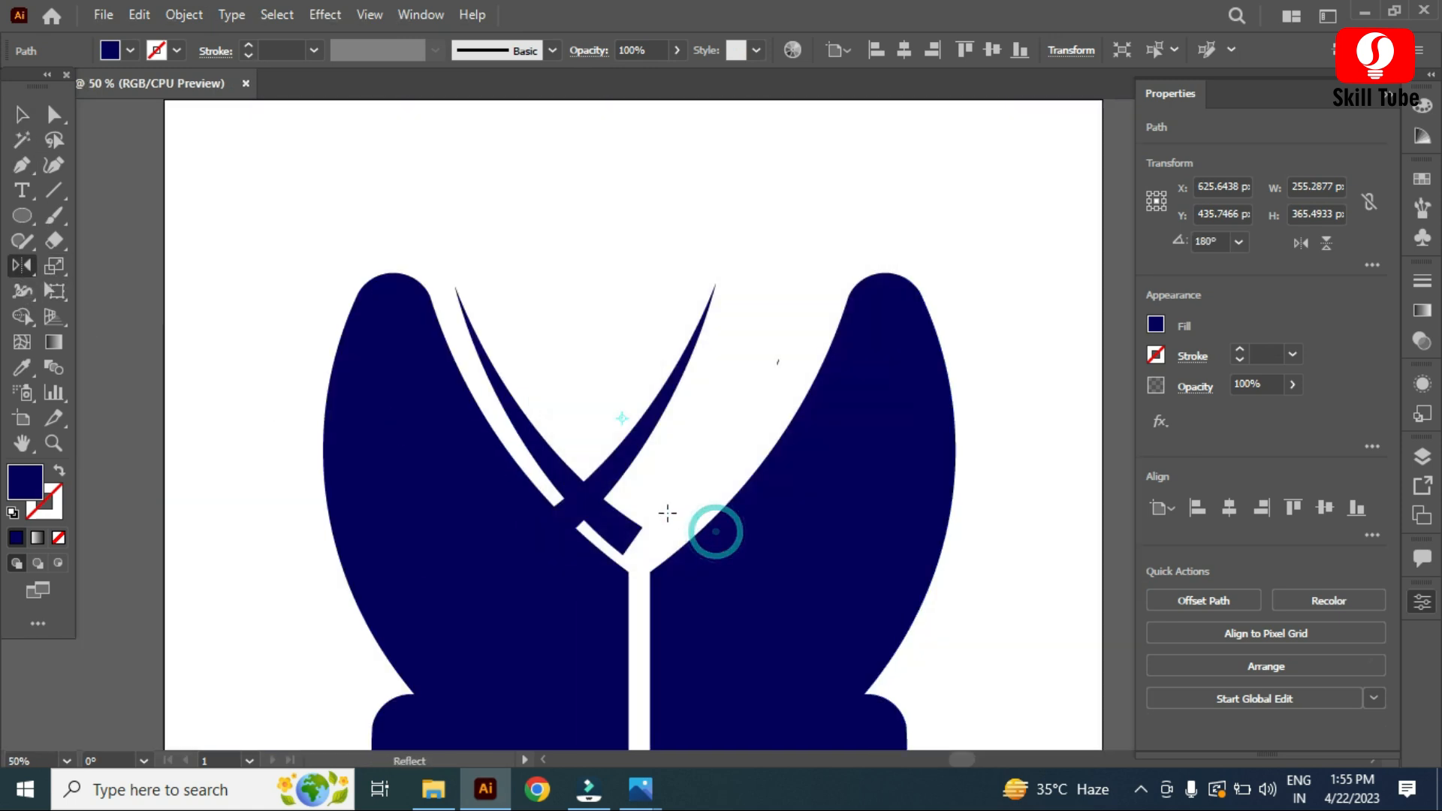
Step: Move the reflected spike to meet the first one at the bottom and unite both spikes into one V shape with Pathfinder
{"action": "left_click", "coordinate": [17, 118]}
{"action": "left_click_drag", "start_coordinate": [647, 446], "coordinate": [489, 534]}
{"action": "scroll", "coordinate": [695, 454], "scroll_direction": "up", "scroll_amount": 4}
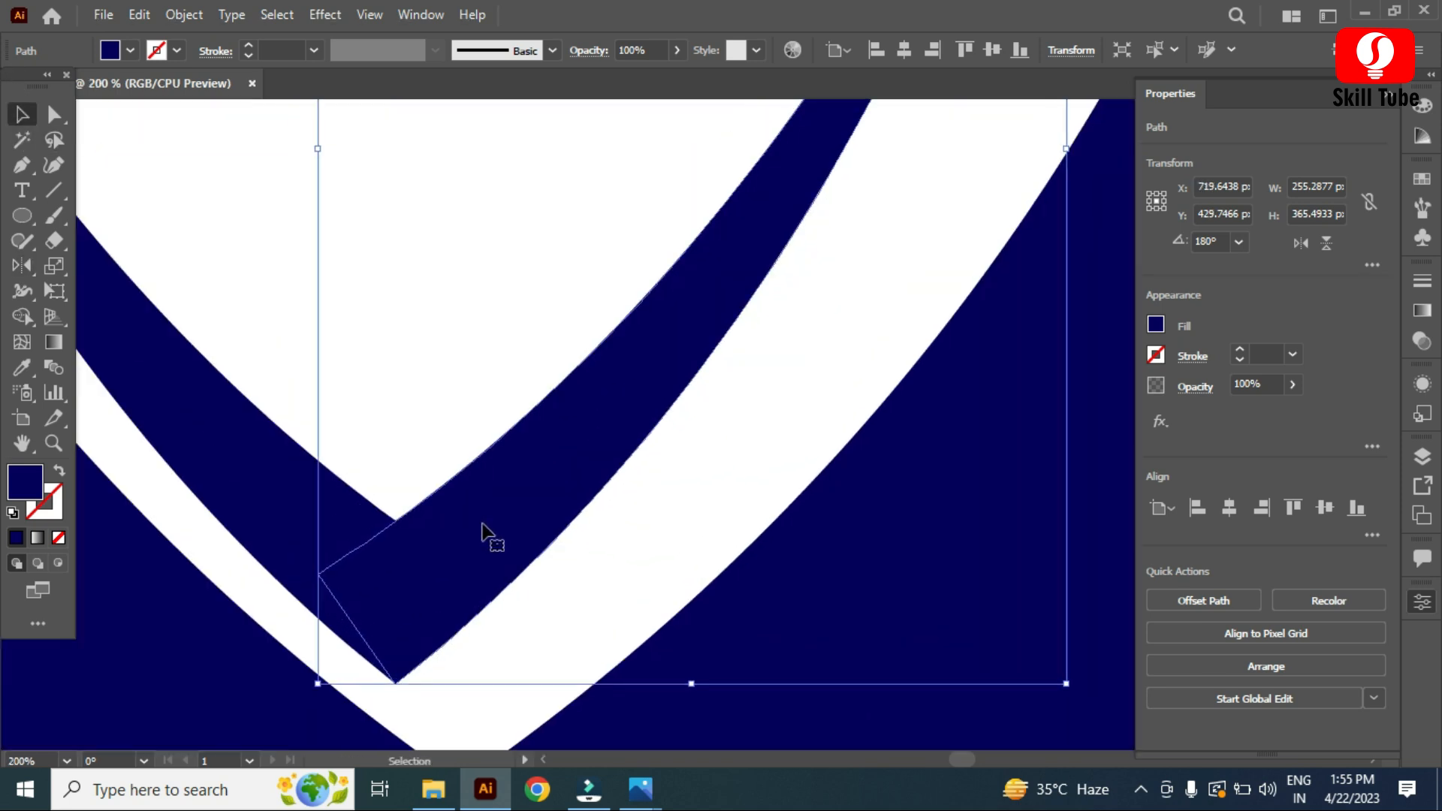
{"action": "left_click", "coordinate": [255, 494], "text": "shift"}
{"action": "scroll", "coordinate": [702, 574], "scroll_direction": "down", "scroll_amount": 2}
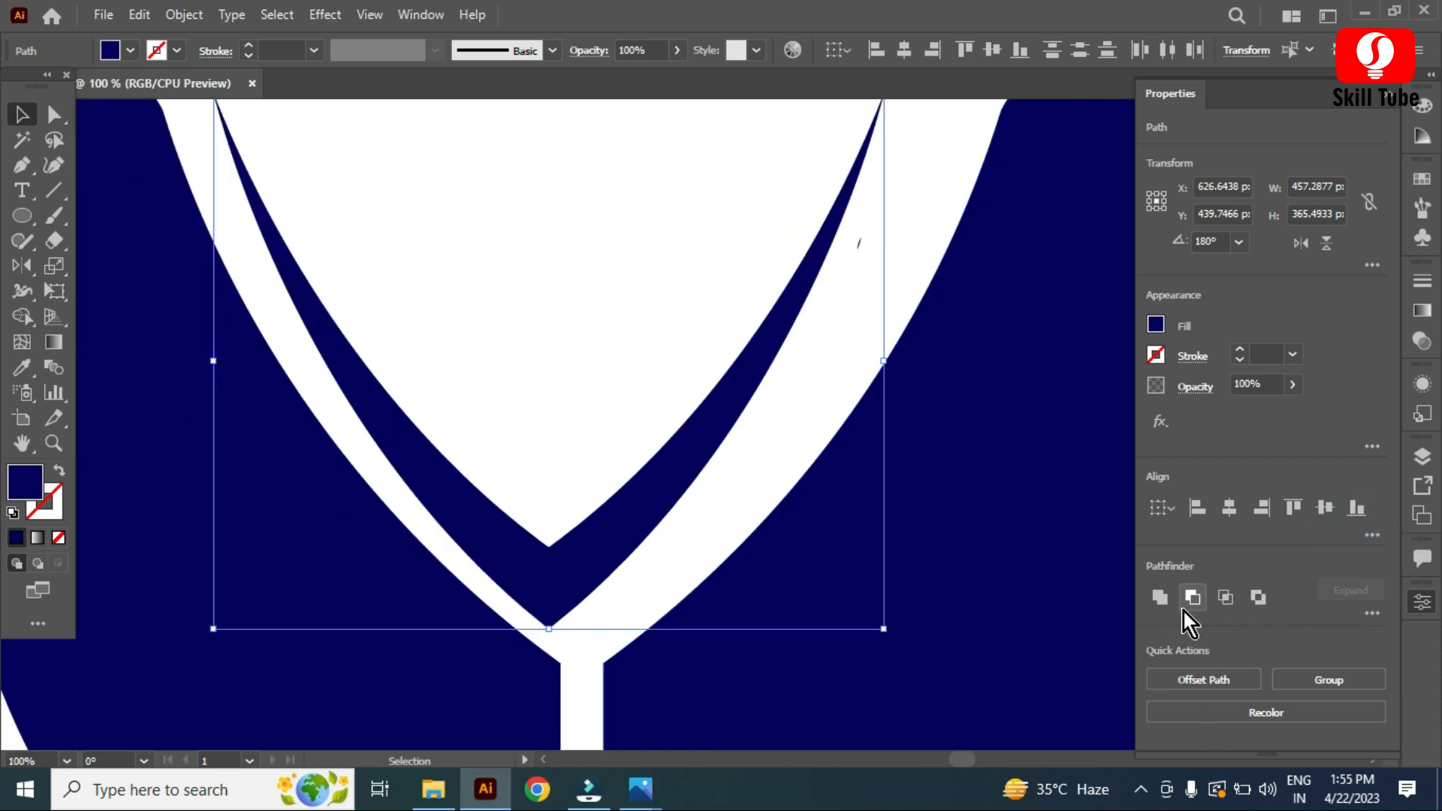
{"action": "left_click", "coordinate": [1160, 599]}
Step: Nudge the V shape slightly to the right
{"action": "left_click_drag", "start_coordinate": [577, 547], "coordinate": [646, 513]}
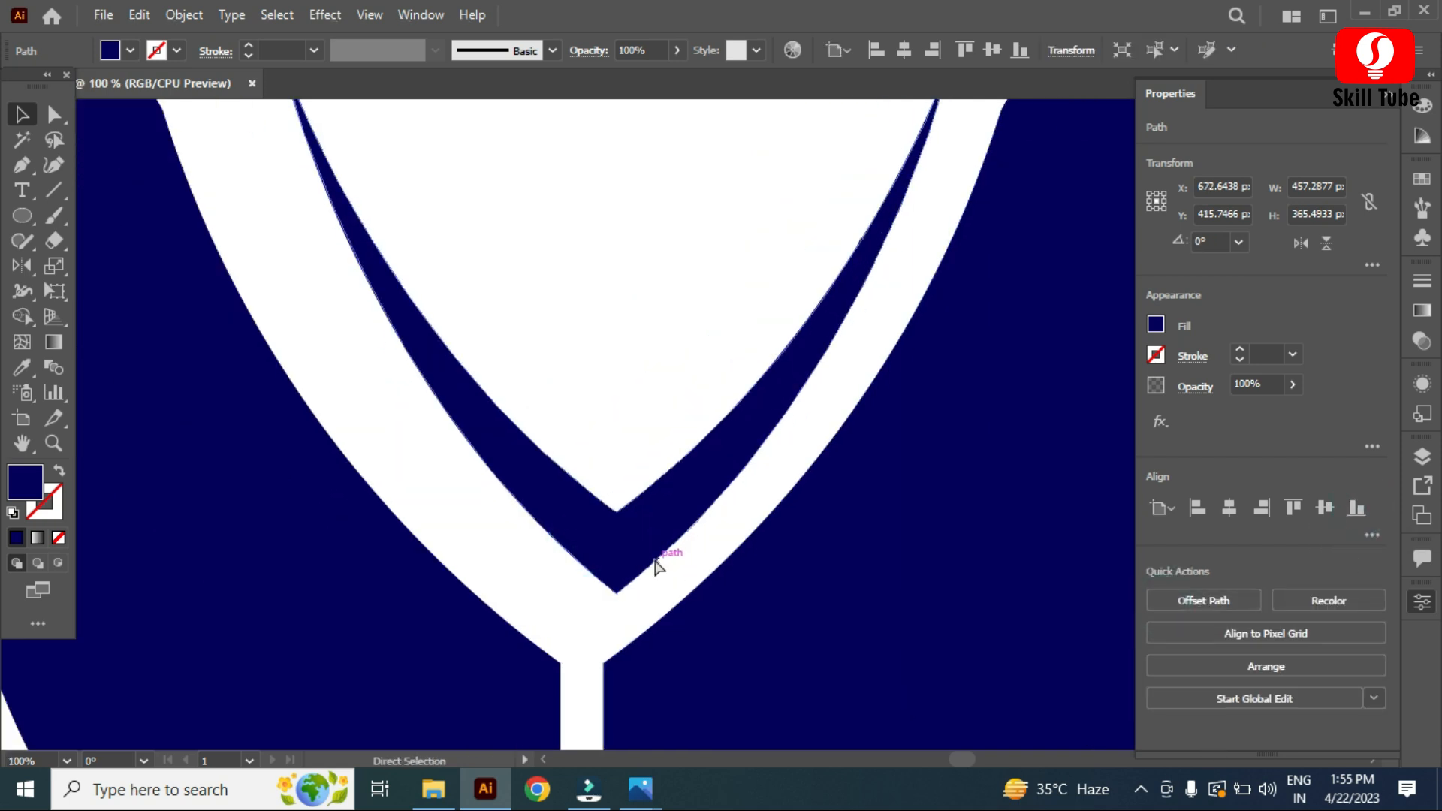
{"action": "key", "text": "ctrl+z"}
{"action": "scroll", "coordinate": [689, 596], "scroll_direction": "down", "scroll_amount": 2}
{"action": "left_click_drag", "start_coordinate": [628, 592], "coordinate": [649, 592]}
Step: Select both wings and group them
{"action": "left_click", "coordinate": [734, 654]}
{"action": "left_click", "coordinate": [538, 675], "text": "shift"}
{"action": "key", "text": "ctrl+g"}
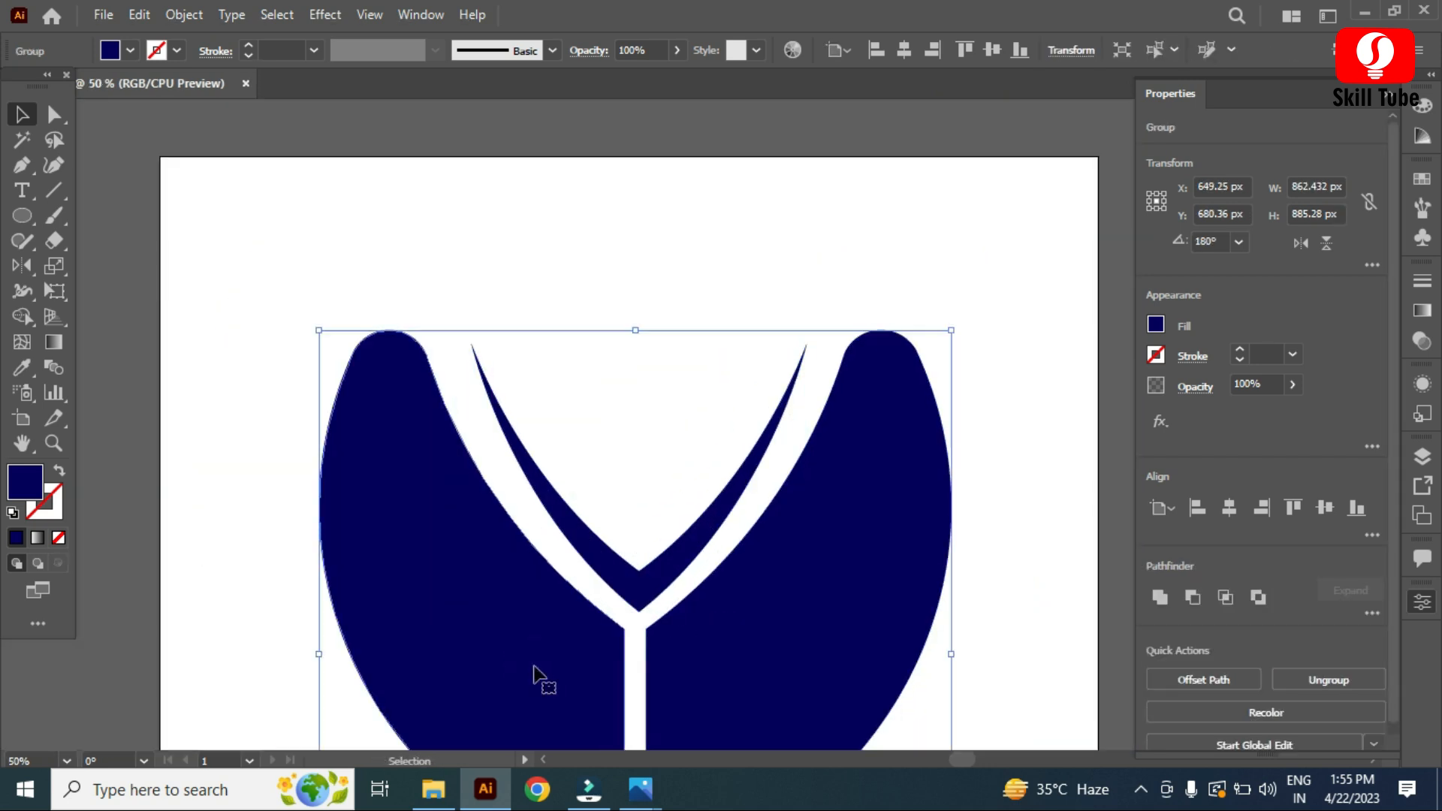
{"action": "scroll", "coordinate": [612, 631], "scroll_direction": "down", "scroll_amount": 3}
{"action": "left_click_drag", "start_coordinate": [763, 508], "coordinate": [900, 533]}
{"action": "key", "text": "ctrl+z"}
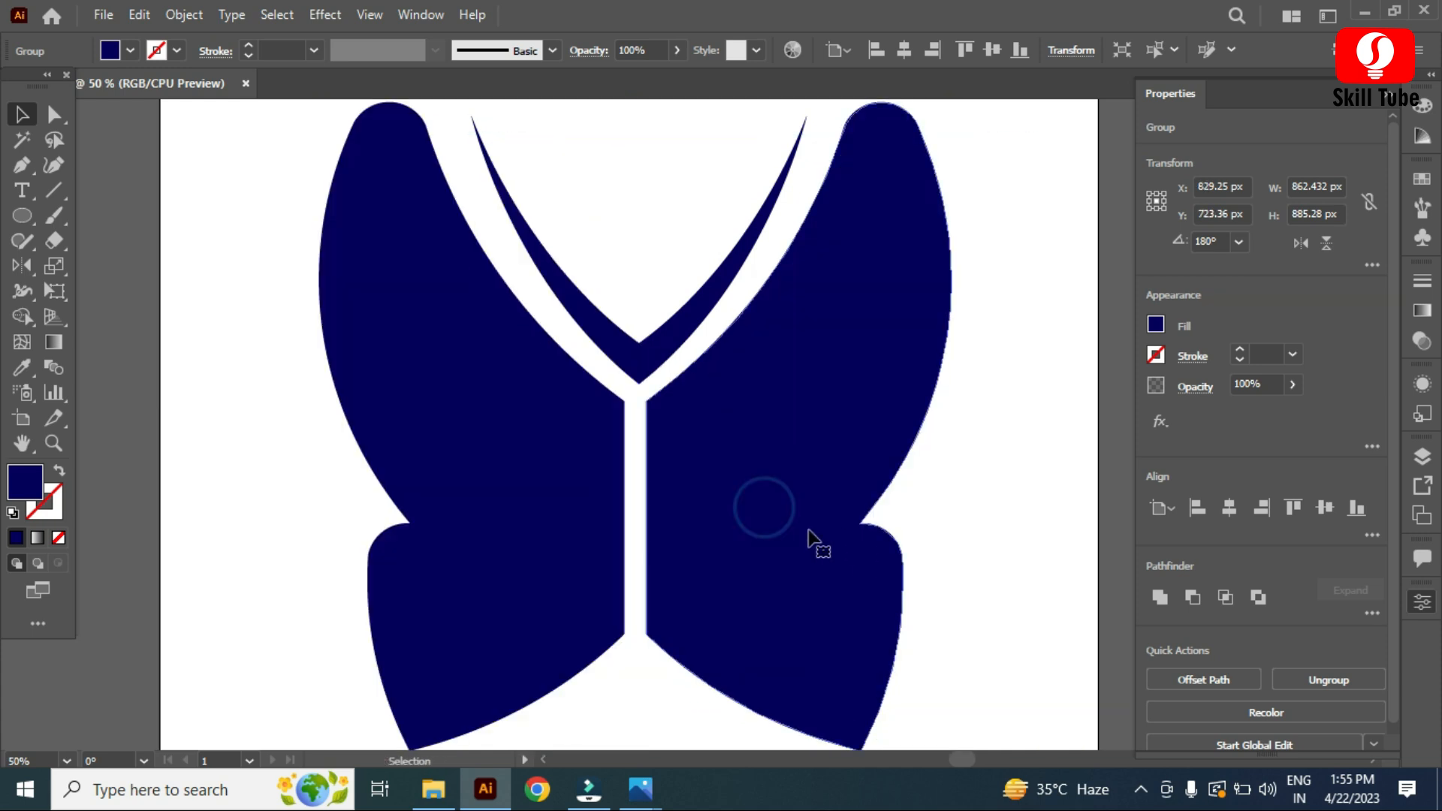
Step: Select the V shape together with the wings and align them to their horizontal centers
{"action": "left_click", "coordinate": [645, 350], "text": "shift"}
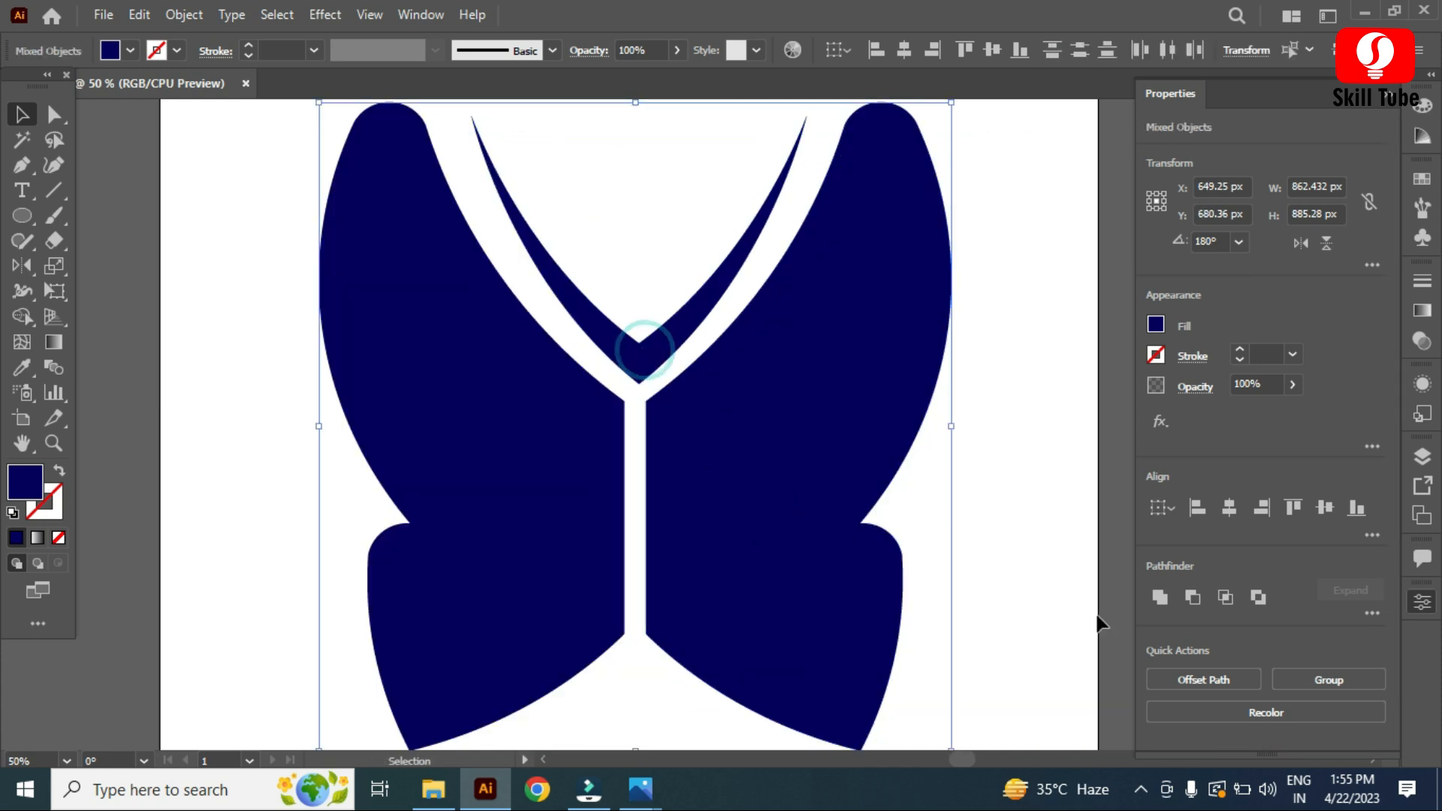
{"action": "left_click", "coordinate": [1230, 506]}
{"action": "left_click", "coordinate": [1053, 308]}
Step: Group the V shape with the wings and move the whole butterfly slightly up on the artboard
{"action": "scroll", "coordinate": [812, 541], "scroll_direction": "down", "scroll_amount": 1}
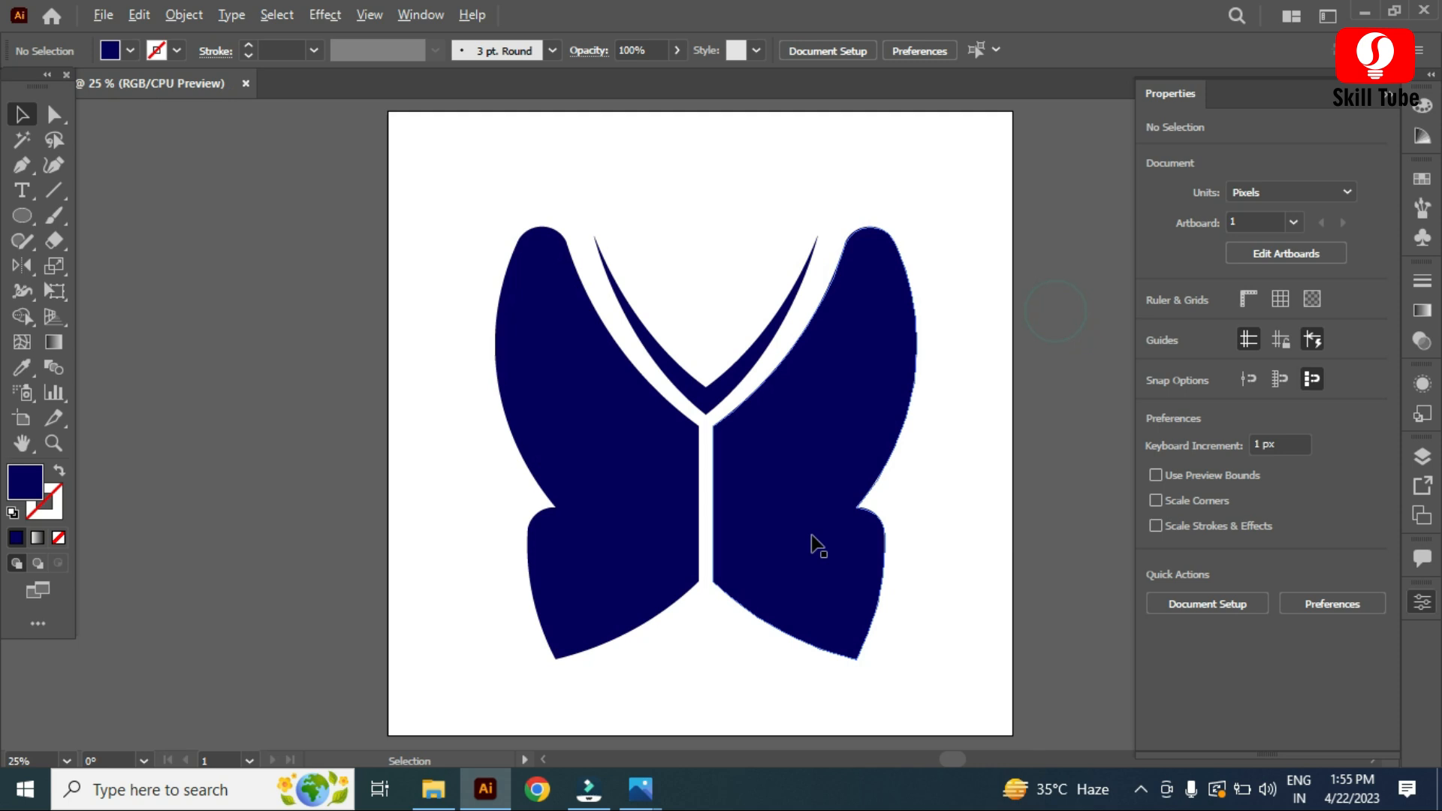
{"action": "scroll", "coordinate": [815, 547], "scroll_direction": "down", "scroll_amount": 1}
{"action": "scroll", "coordinate": [876, 634], "scroll_direction": "up", "scroll_amount": 1}
{"action": "left_click", "coordinate": [793, 554]}
{"action": "left_click", "coordinate": [698, 350], "text": "shift"}
{"action": "key", "text": "ctrl+g"}
{"action": "left_click_drag", "start_coordinate": [736, 473], "coordinate": [728, 426]}
{"action": "left_click", "coordinate": [313, 508]}
Step: Add the text VINTAGE SHOES below the butterfly with the Type tool
{"action": "left_click", "coordinate": [21, 190]}
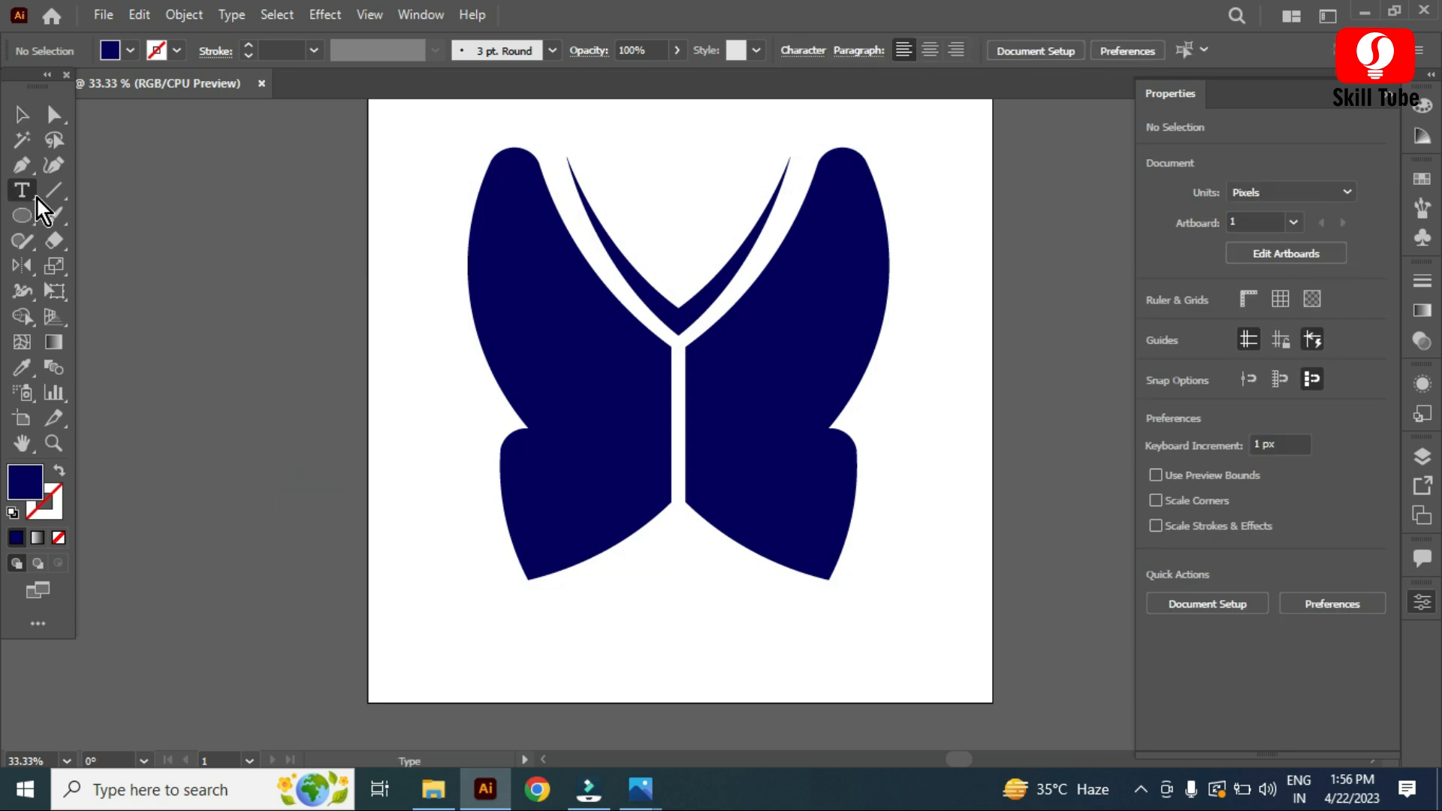
{"action": "left_click", "coordinate": [658, 652]}
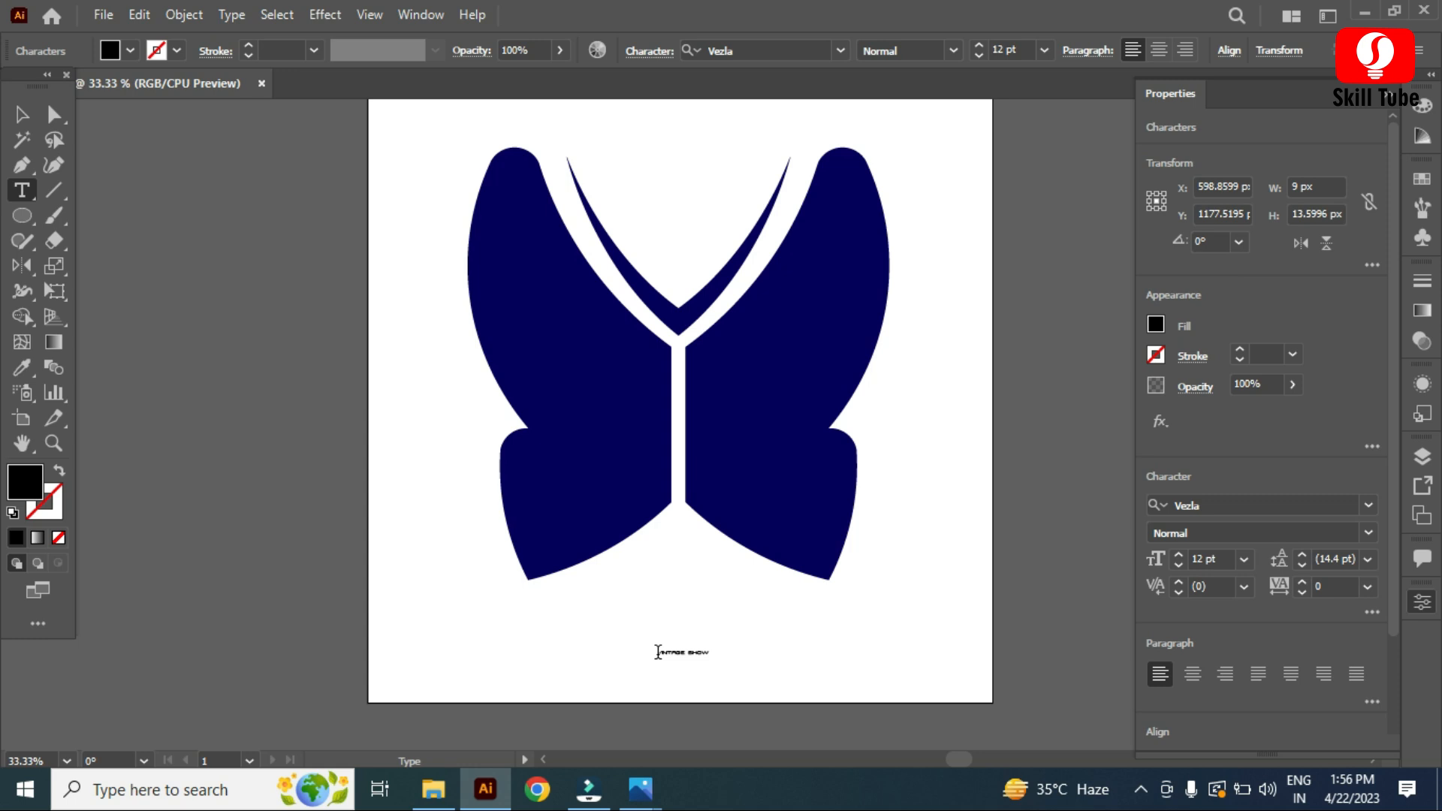
{"action": "scroll", "coordinate": [715, 616], "scroll_direction": "down", "scroll_amount": 1}
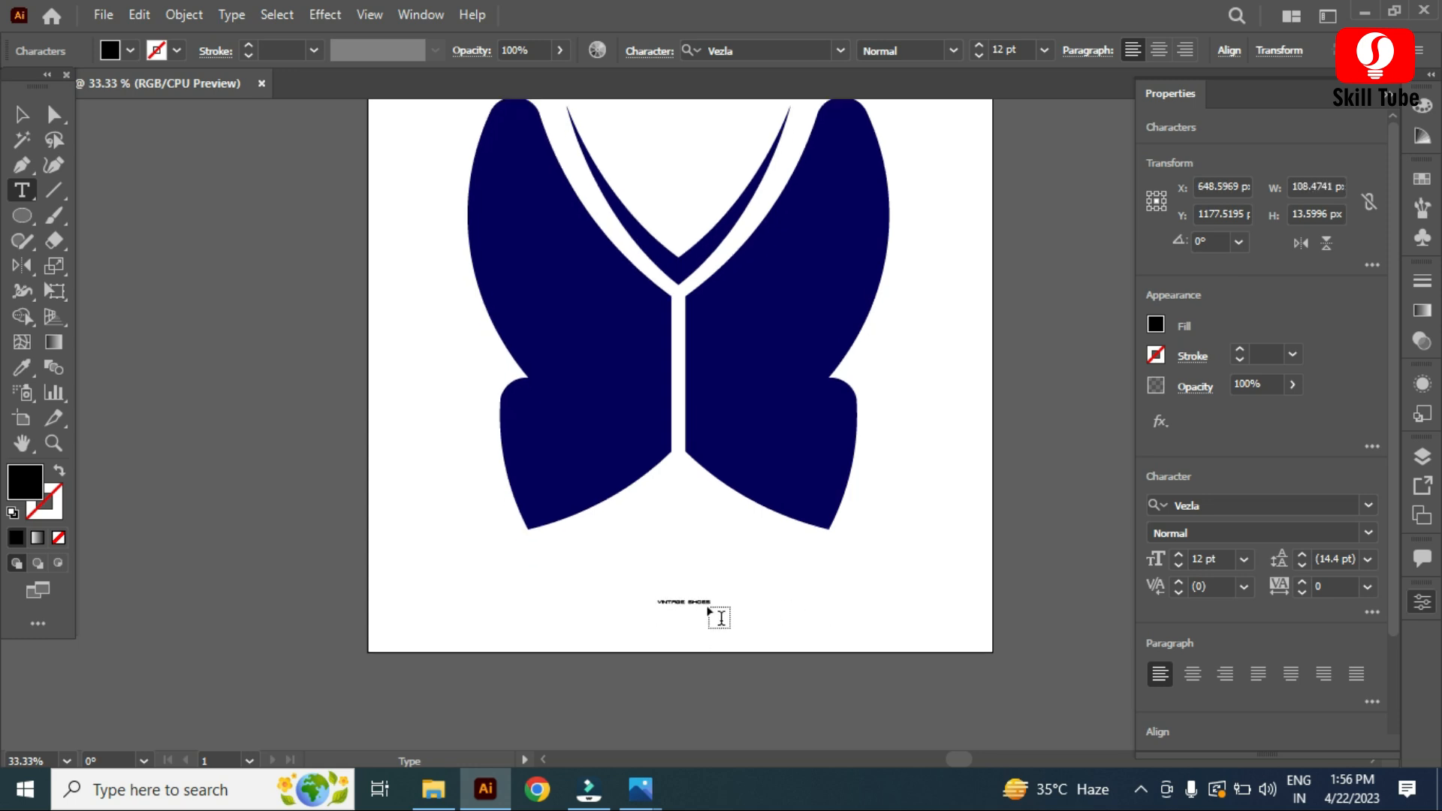
{"action": "scroll", "coordinate": [697, 621], "scroll_direction": "up", "scroll_amount": 4}
{"action": "scroll", "coordinate": [714, 599], "scroll_direction": "down", "scroll_amount": 3}
Step: Color the text dark blue by sampling the butterfly with the Eyedropper tool
{"action": "left_click", "coordinate": [21, 115]}
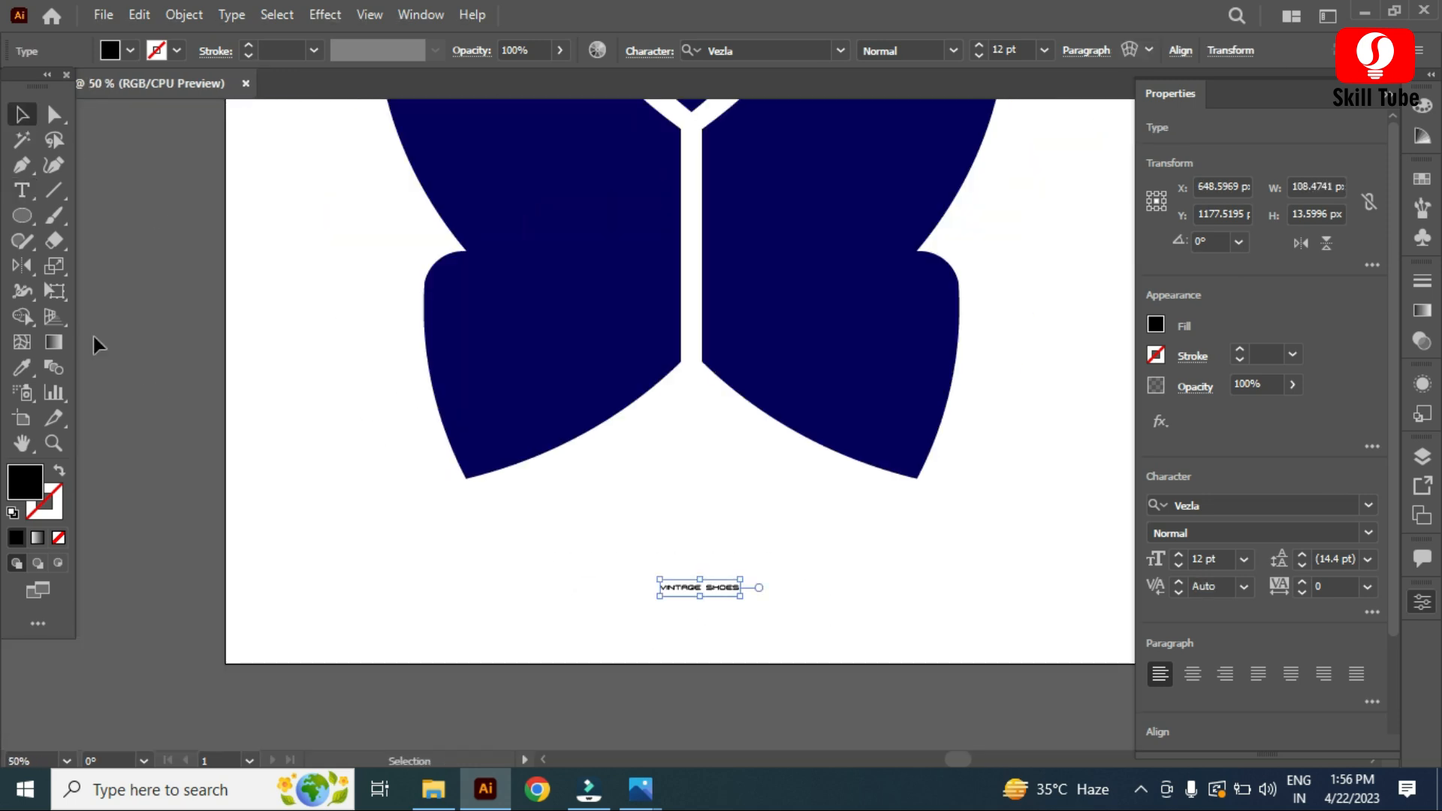
{"action": "left_click", "coordinate": [21, 367]}
{"action": "left_click", "coordinate": [647, 341]}
Step: Scale the text up to about 85 pt so it spans roughly the butterfly's width
{"action": "left_click", "coordinate": [19, 115]}
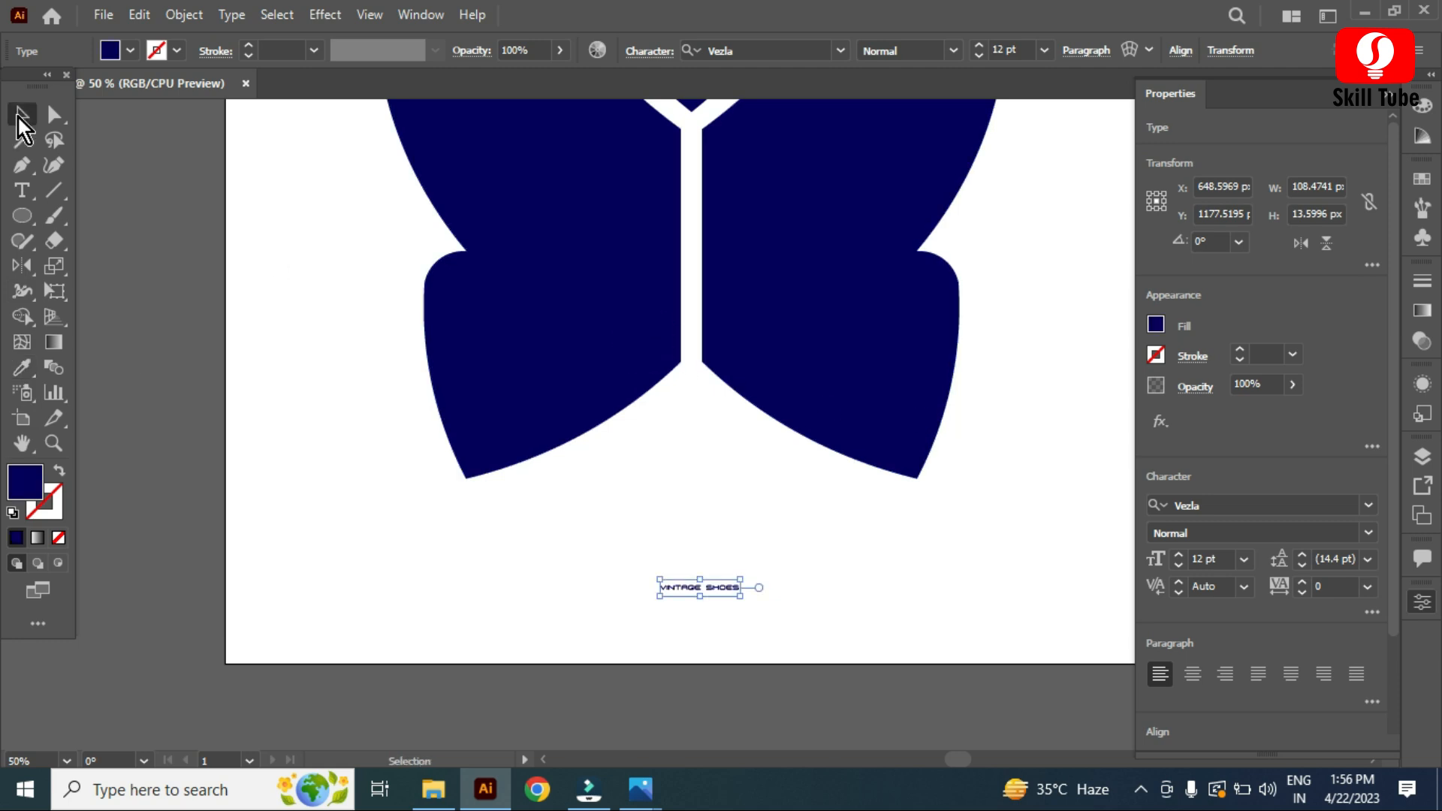
{"action": "left_click_drag", "start_coordinate": [744, 603], "coordinate": [985, 719]}
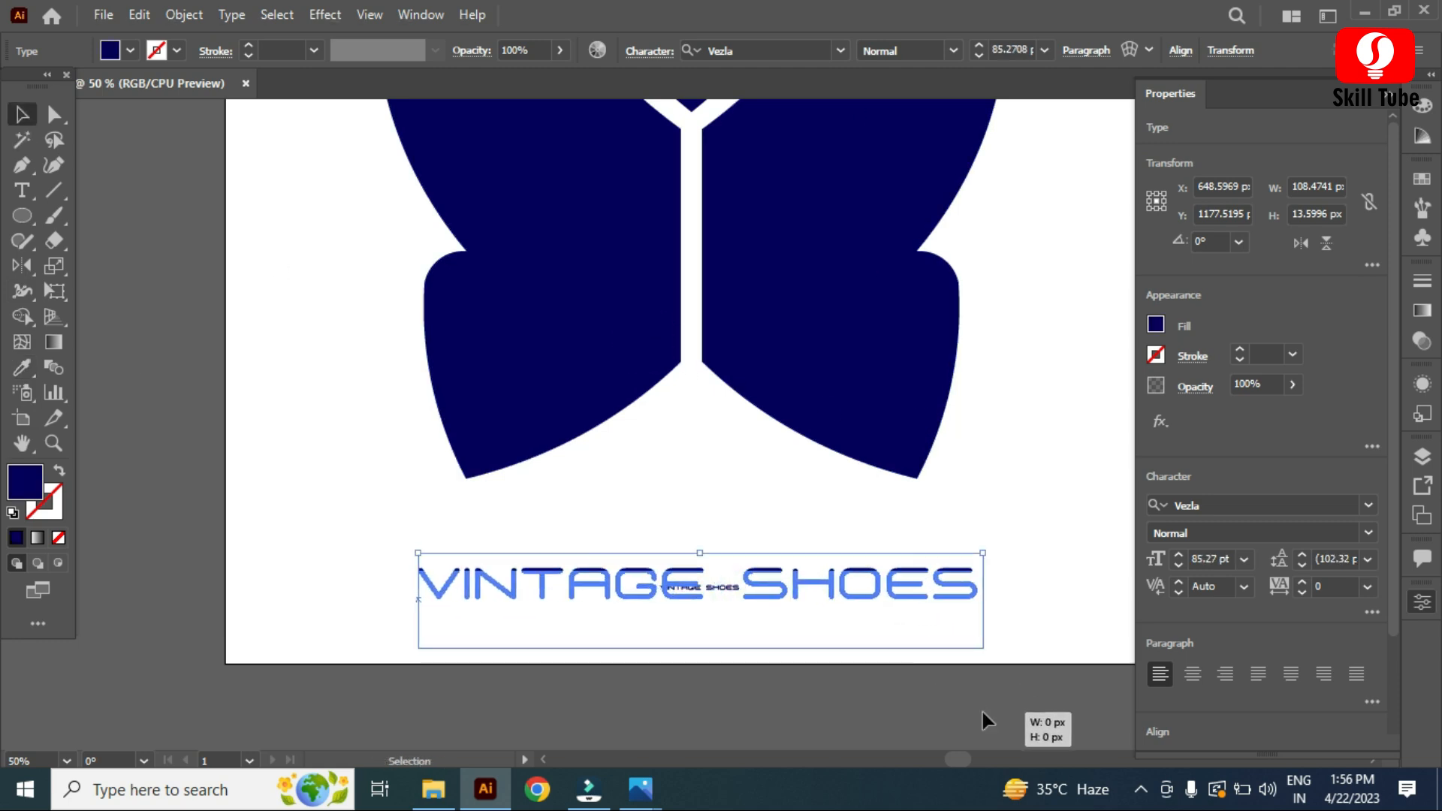